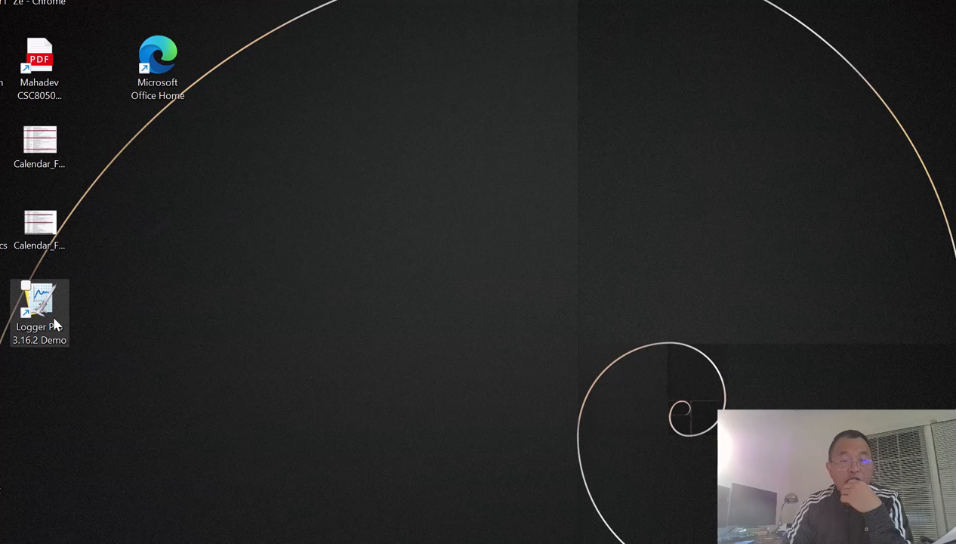
Launch Logger Pro 3.16.2 Demo and insert the movie Lab 02_2_Cars_speed from the Lab 05 Video Analysis of Motion folder
{"action": "left_click", "coordinate": [45, 308]}
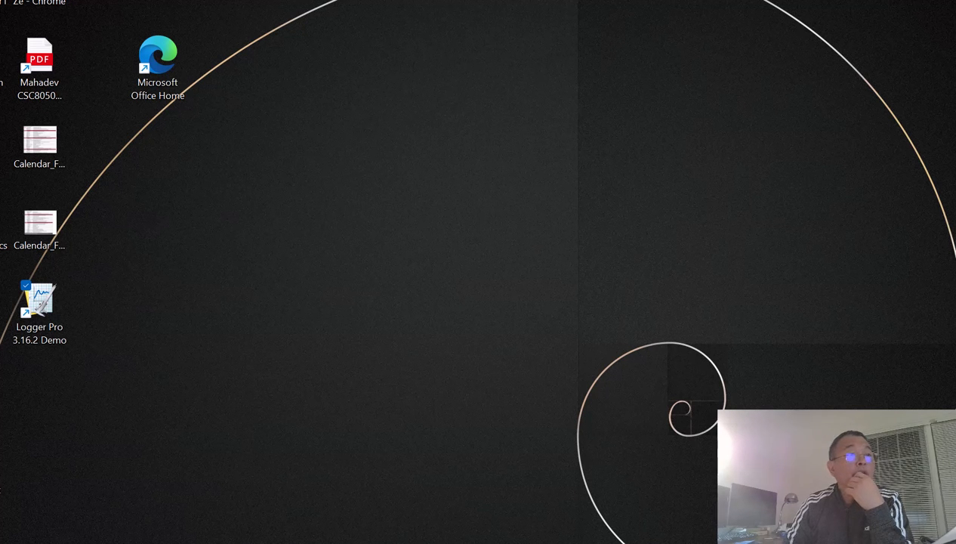
{"action": "left_click_drag", "start_coordinate": [0, 302], "coordinate": [468, 34]}
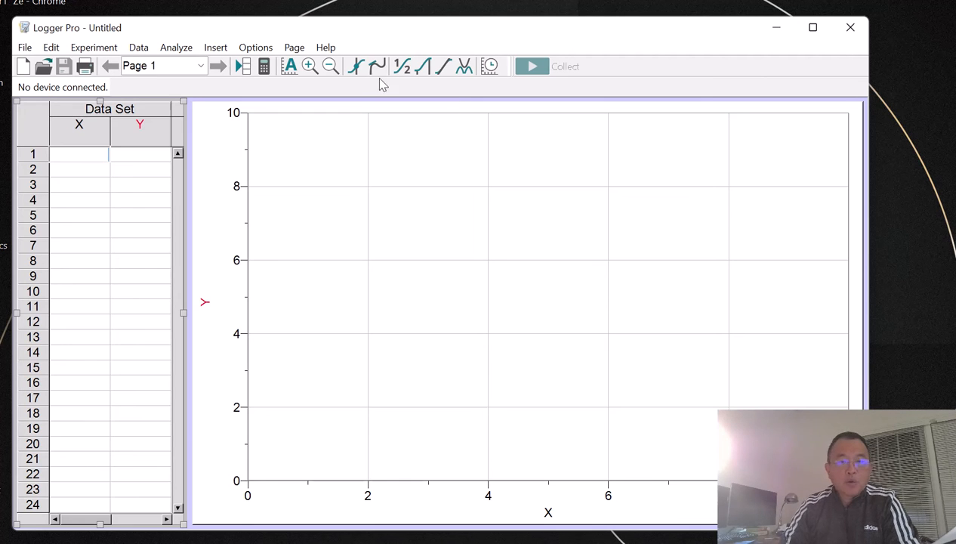
{"action": "left_click", "coordinate": [216, 50]}
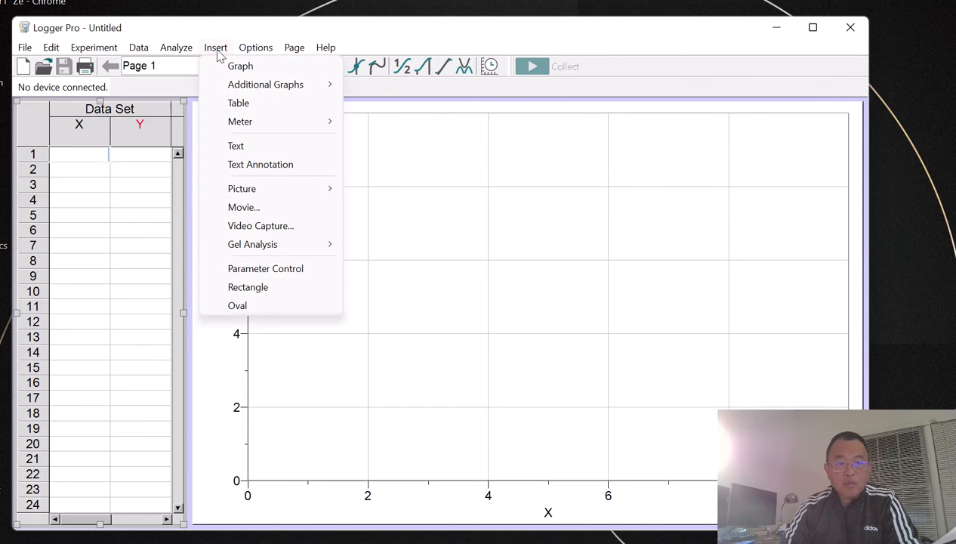
{"action": "left_click", "coordinate": [229, 208]}
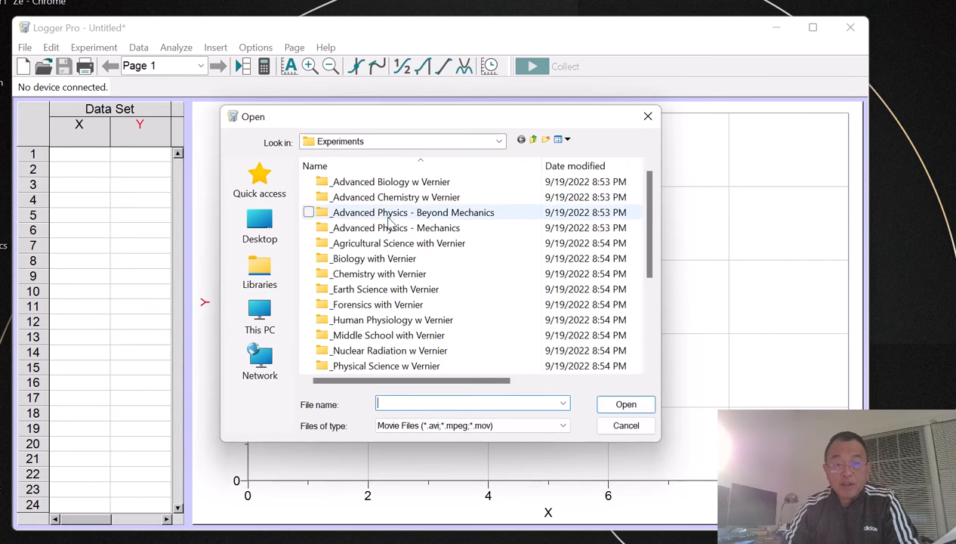
{"action": "left_click", "coordinate": [269, 223]}
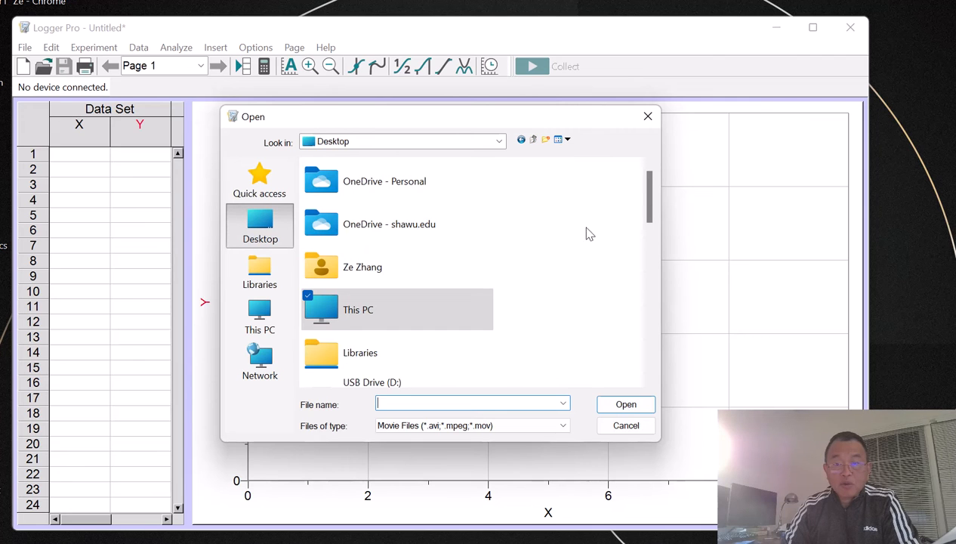
{"action": "left_click_drag", "start_coordinate": [647, 198], "coordinate": [636, 349]}
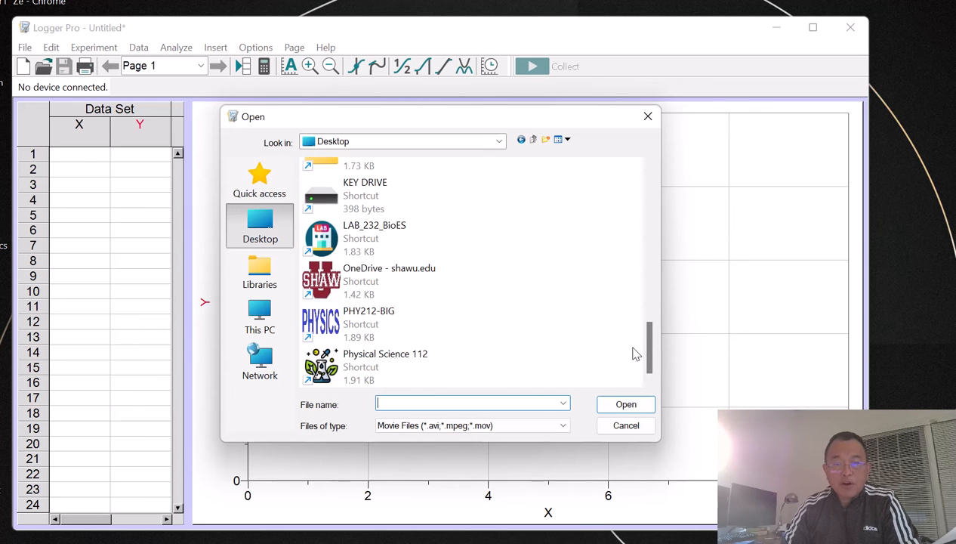
{"action": "double_click", "coordinate": [336, 243]}
{"action": "double_click", "coordinate": [337, 227]}
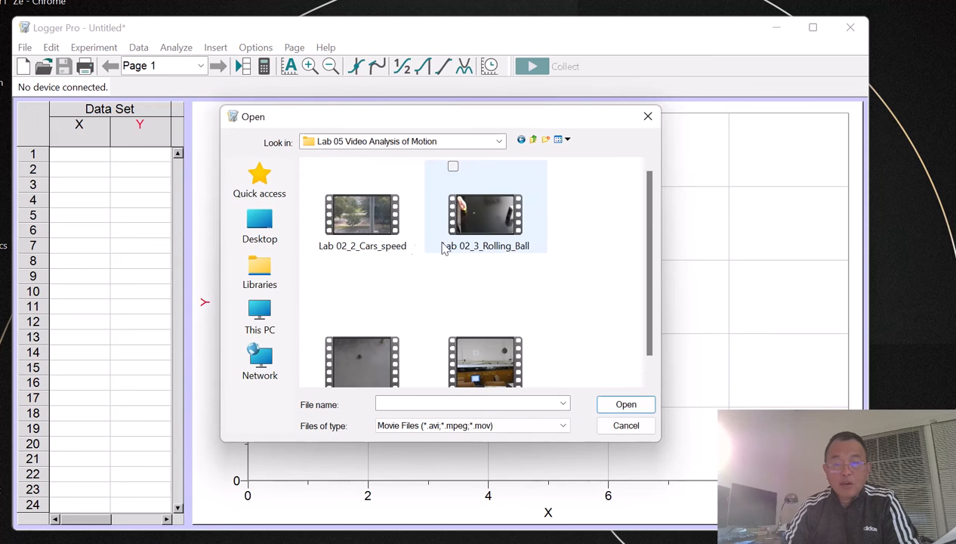
{"action": "left_click", "coordinate": [361, 235]}
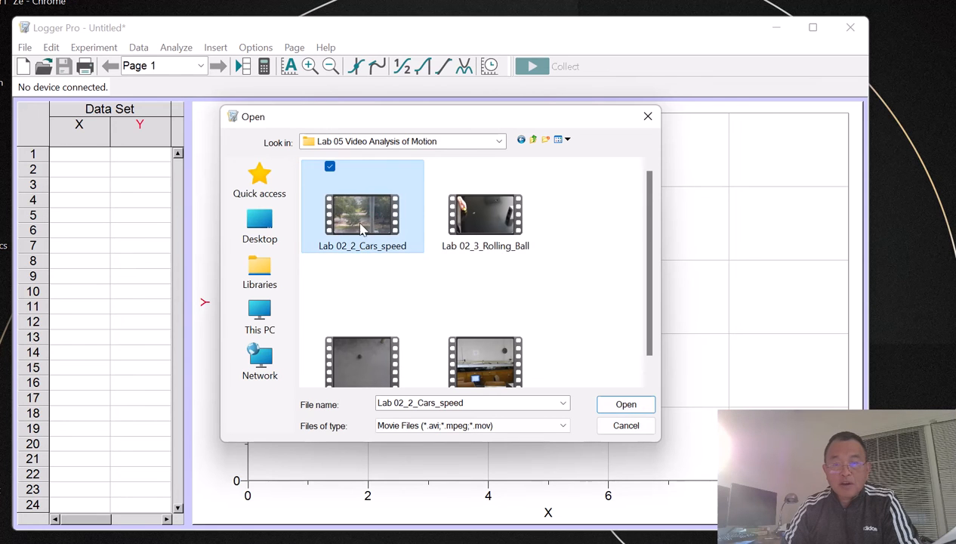
{"action": "left_click", "coordinate": [622, 405]}
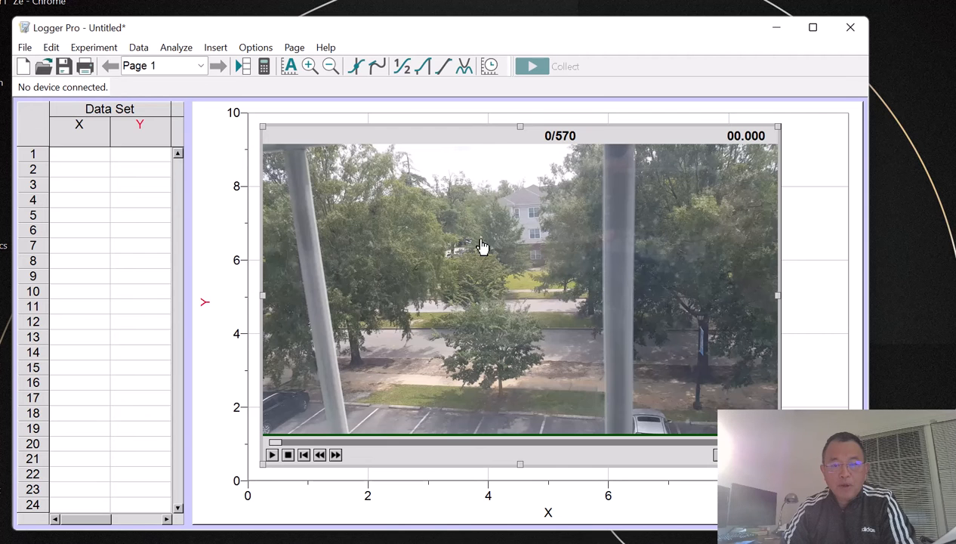
Preview the cars movie up to about frame 364 and reposition the movie object closer to the data table to uncover its controls
{"action": "left_click", "coordinate": [271, 455]}
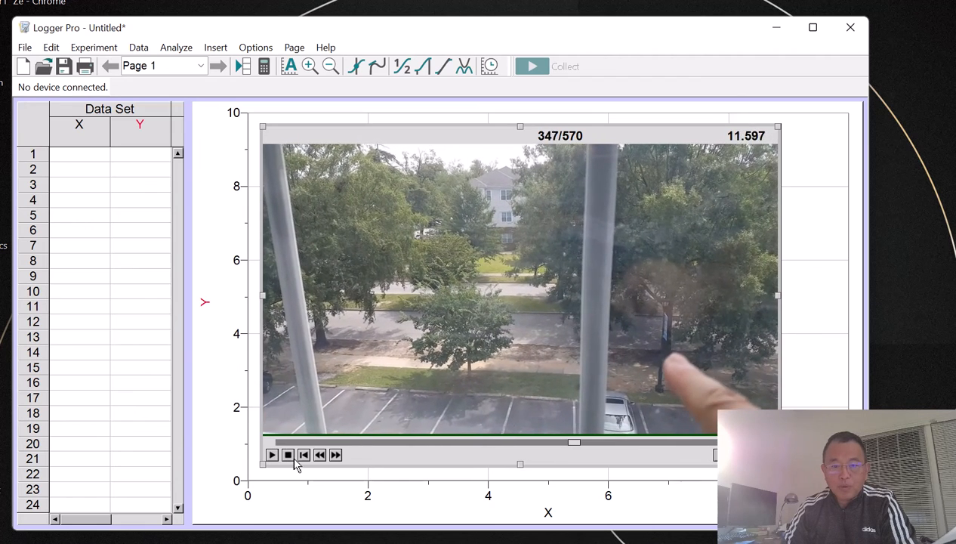
{"action": "left_click", "coordinate": [287, 456]}
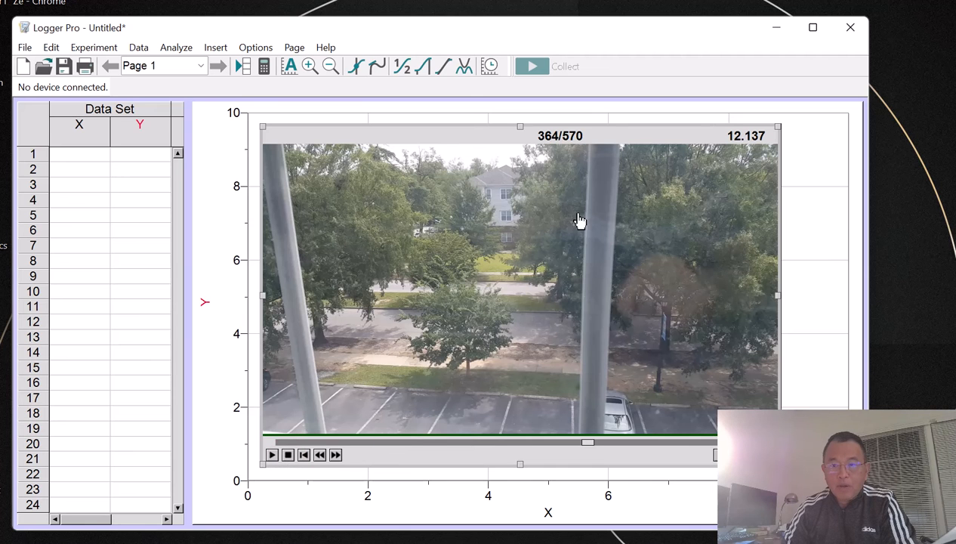
{"action": "left_click_drag", "start_coordinate": [597, 137], "coordinate": [519, 133]}
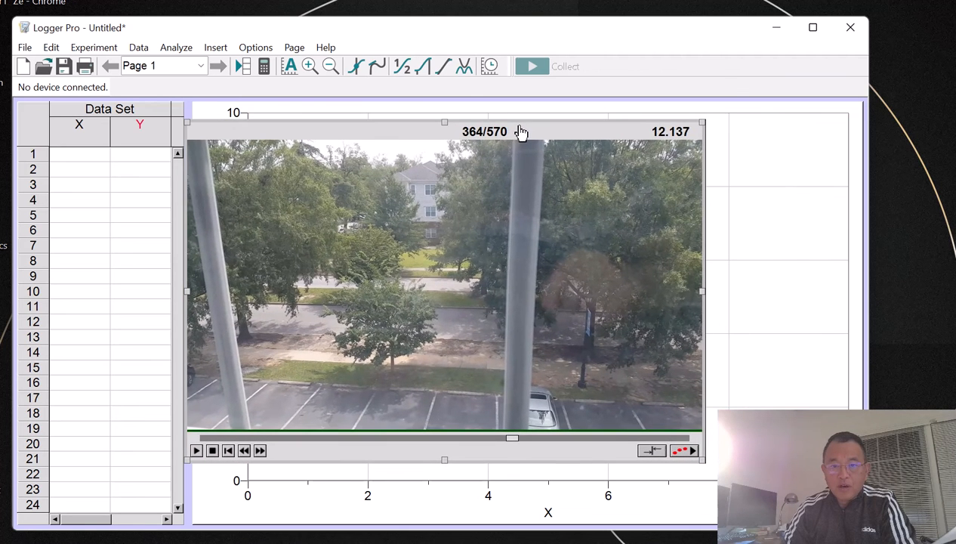
Enable the movie's video analysis tools and set the coordinate origin on the road beside the slanted pole
{"action": "left_click", "coordinate": [679, 452]}
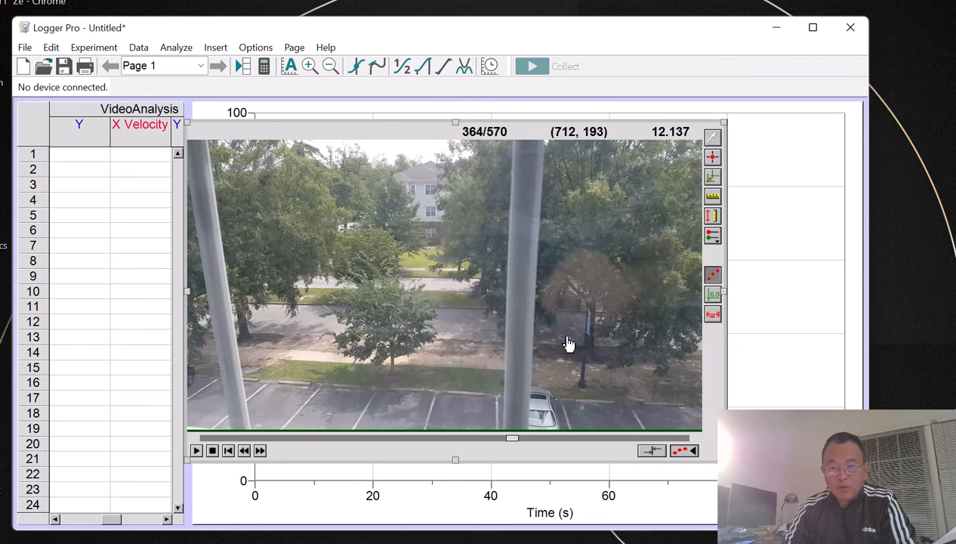
{"action": "left_click", "coordinate": [712, 178]}
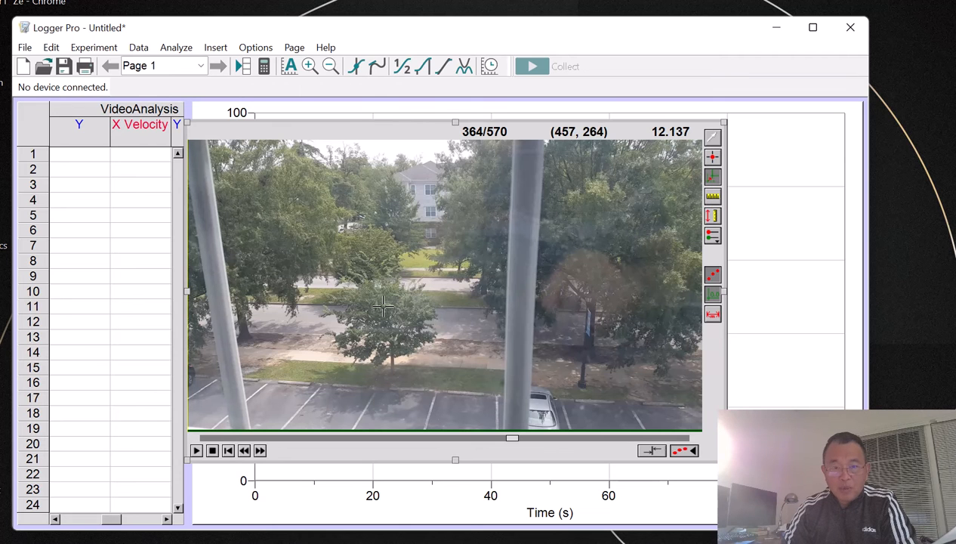
{"action": "left_click", "coordinate": [244, 316]}
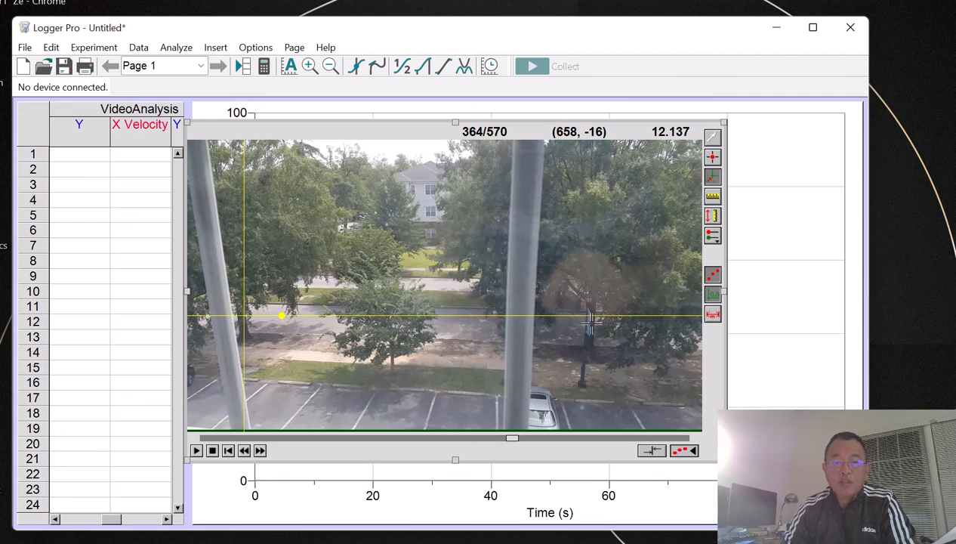
Set the movie scale to 13 m along the road from the vertical axis to the lamp post
{"action": "left_click", "coordinate": [713, 197]}
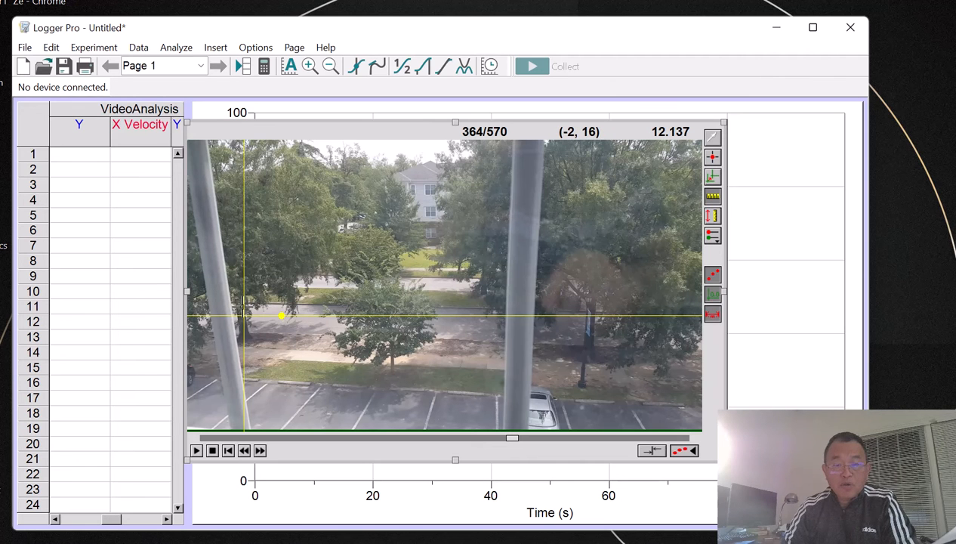
{"action": "left_click_drag", "start_coordinate": [242, 309], "coordinate": [593, 311]}
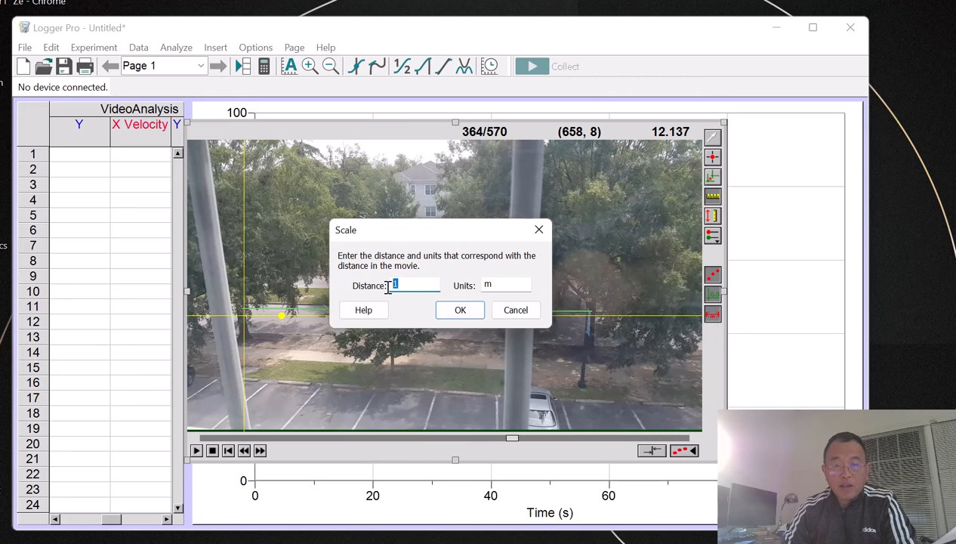
{"action": "type", "text": "13"}
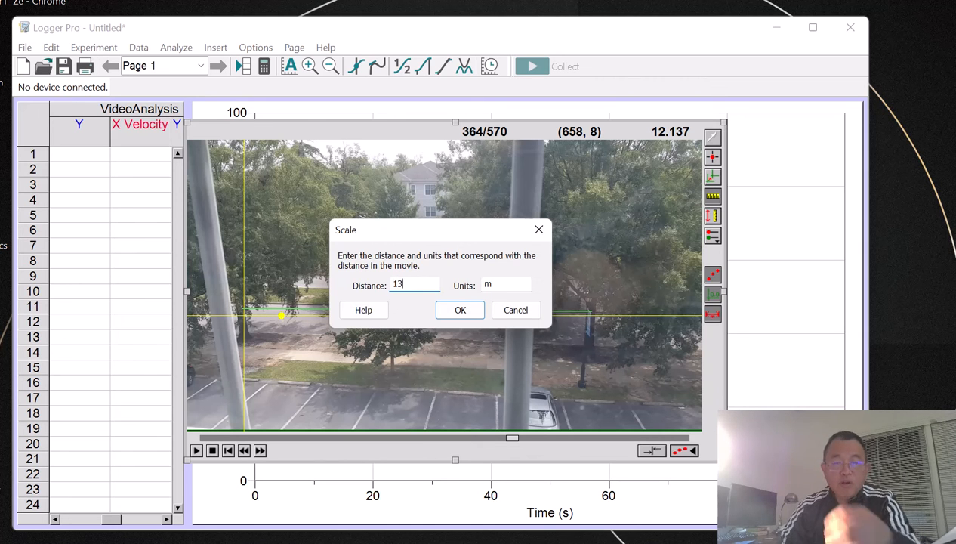
{"action": "left_click", "coordinate": [453, 313]}
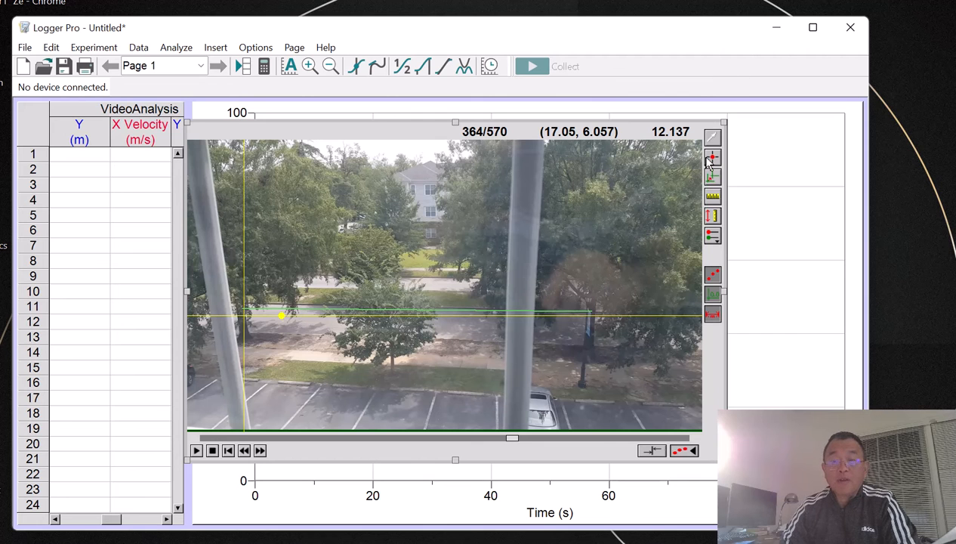
Add two sample track points, one in the sky above the trees and one on the road near the origin
{"action": "left_click", "coordinate": [713, 157]}
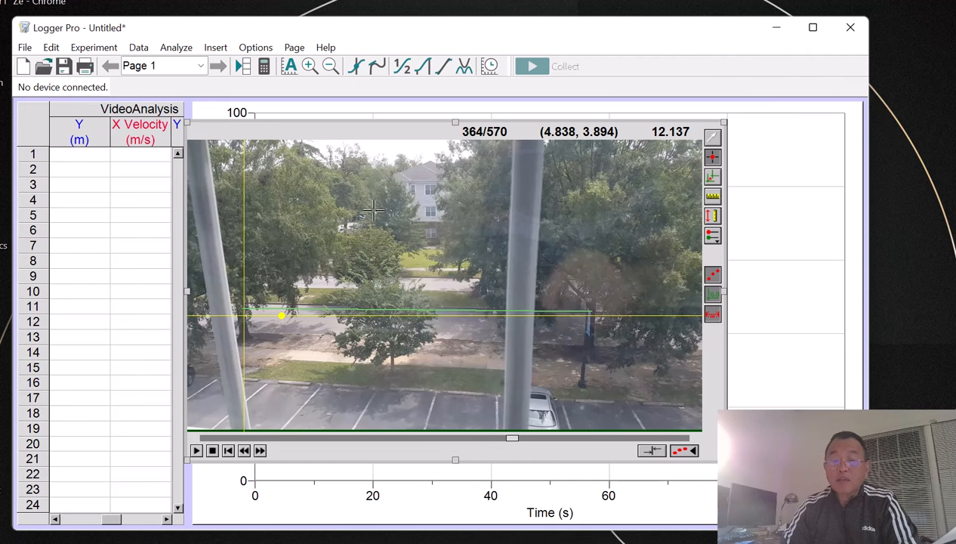
{"action": "left_click", "coordinate": [382, 147]}
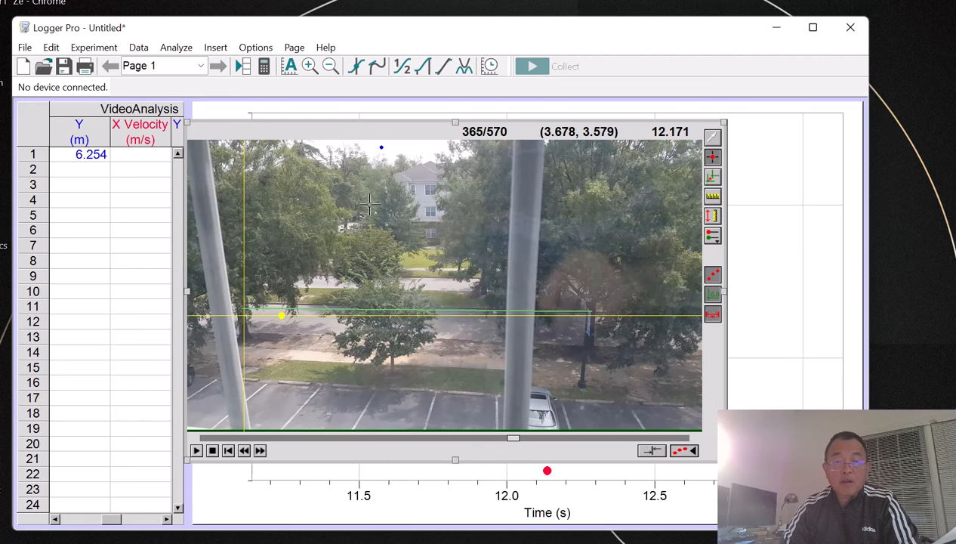
{"action": "left_click", "coordinate": [263, 307]}
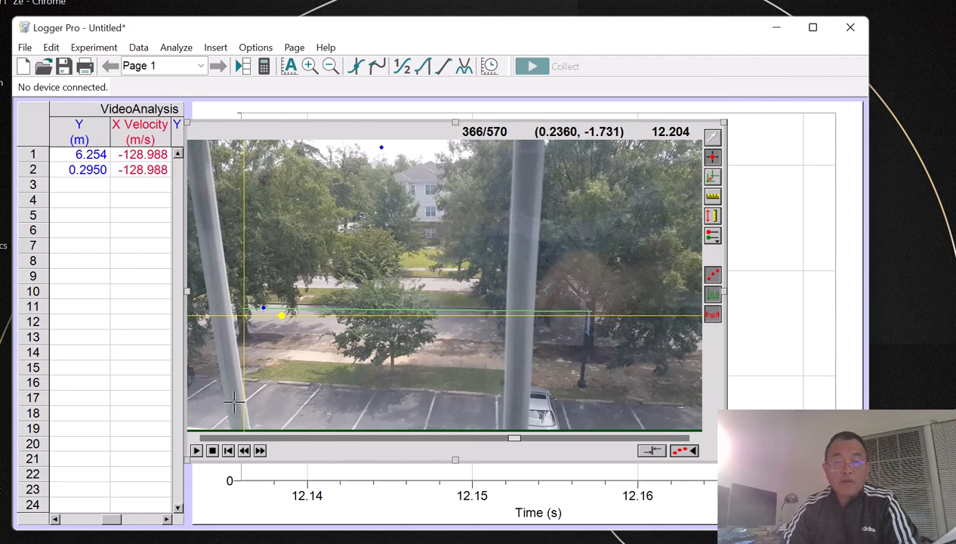
Replay the movie from the beginning and stop it at frame 47, with the car beside the small tree
{"action": "left_click", "coordinate": [196, 451]}
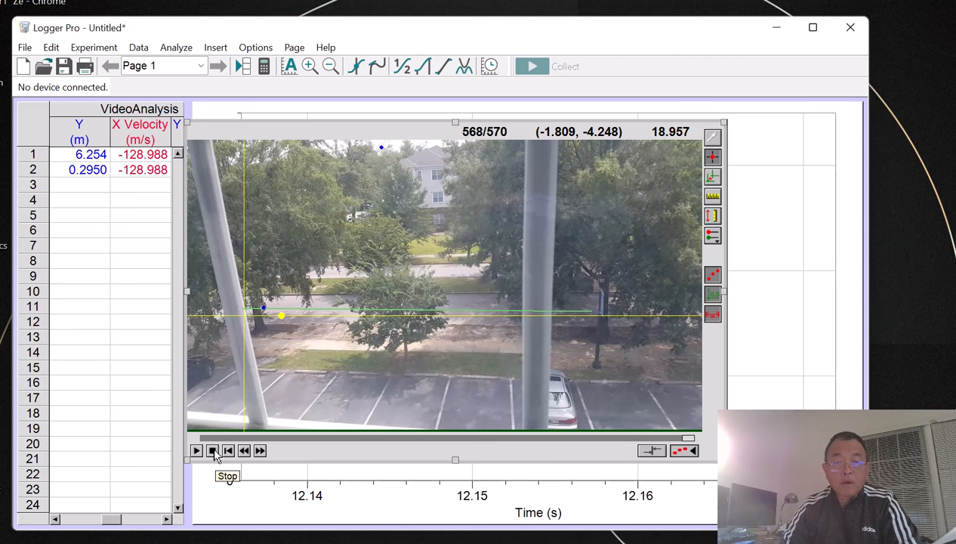
{"action": "left_click", "coordinate": [197, 451]}
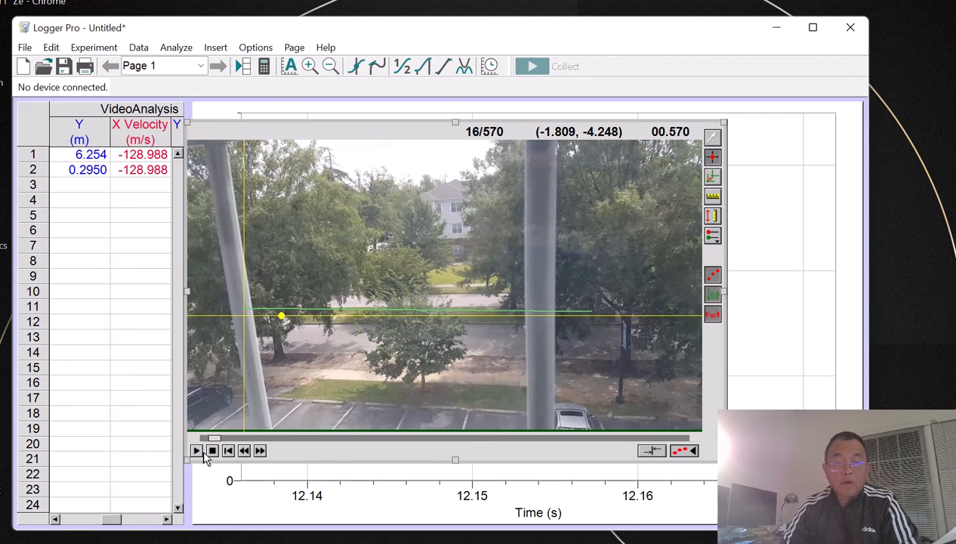
{"action": "left_click", "coordinate": [212, 451]}
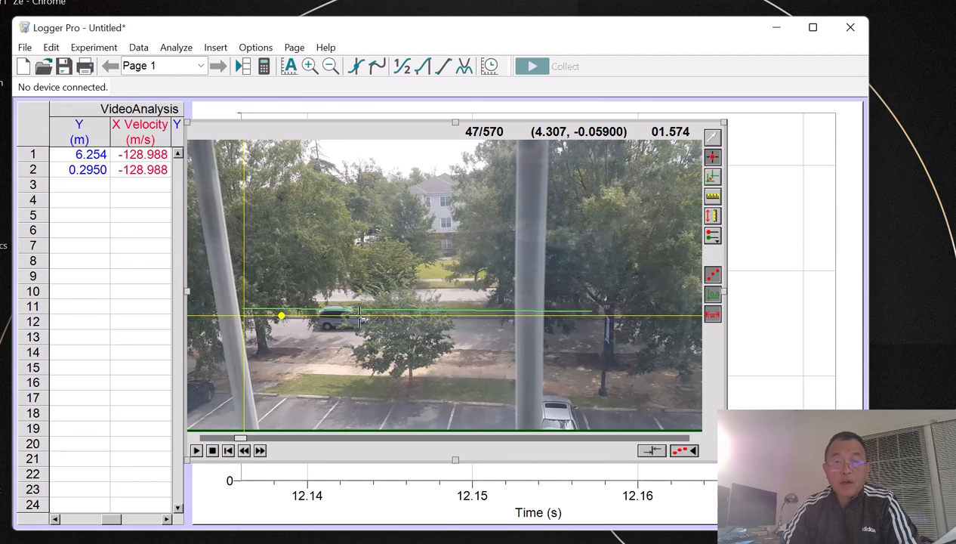
Track the car's front along the road with one point per frame from frame 47 through frame 90, past the small tree and vertical pole
{"action": "left_click", "coordinate": [367, 318]}
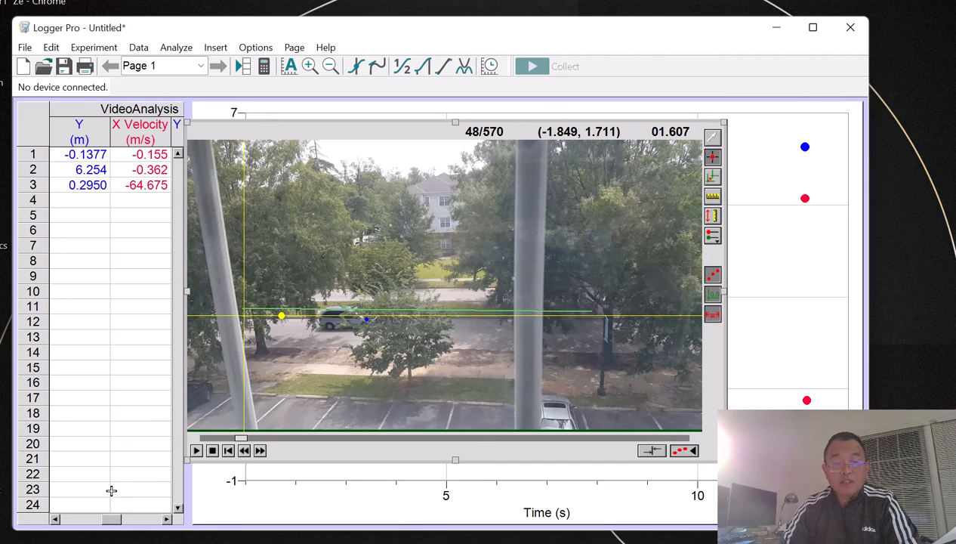
{"action": "left_click_drag", "start_coordinate": [110, 518], "coordinate": [44, 514]}
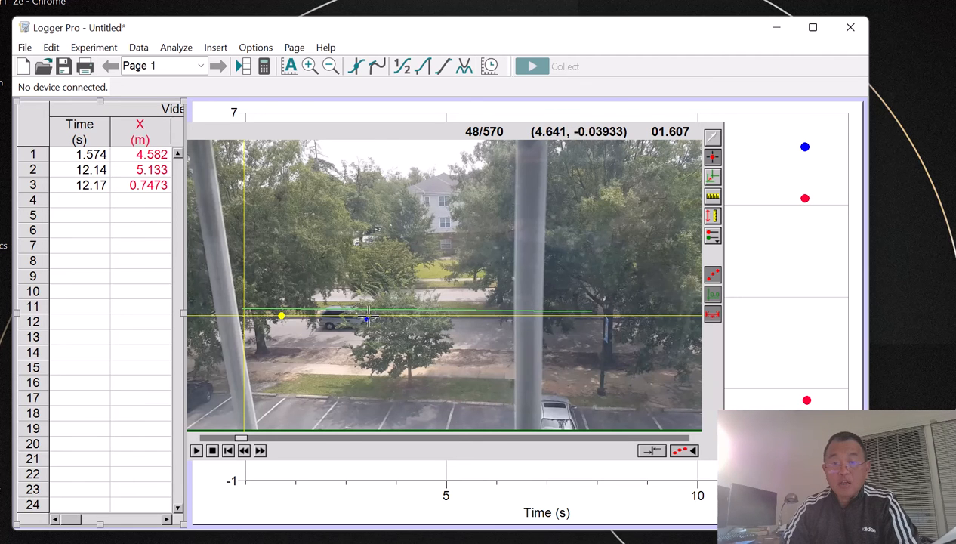
{"action": "left_click", "coordinate": [368, 318]}
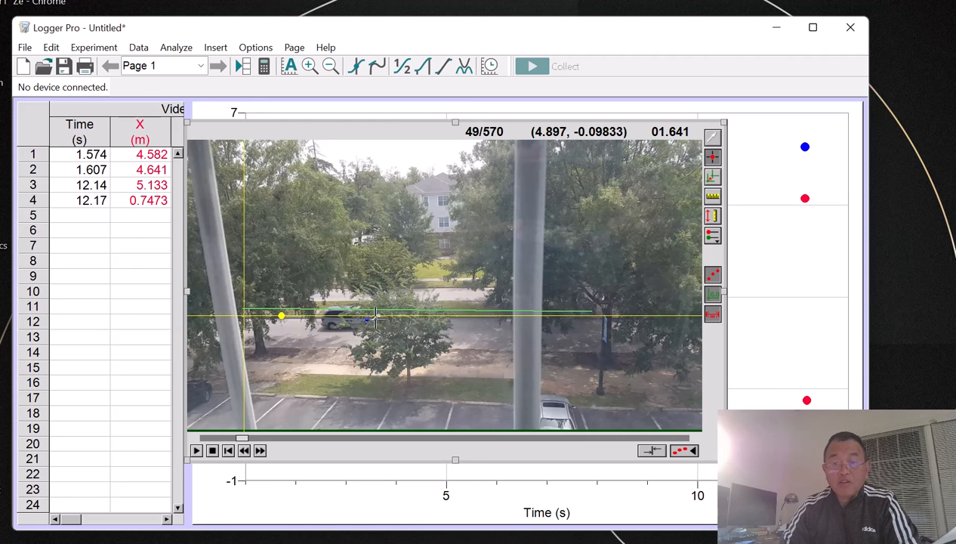
{"action": "left_click", "coordinate": [375, 318]}
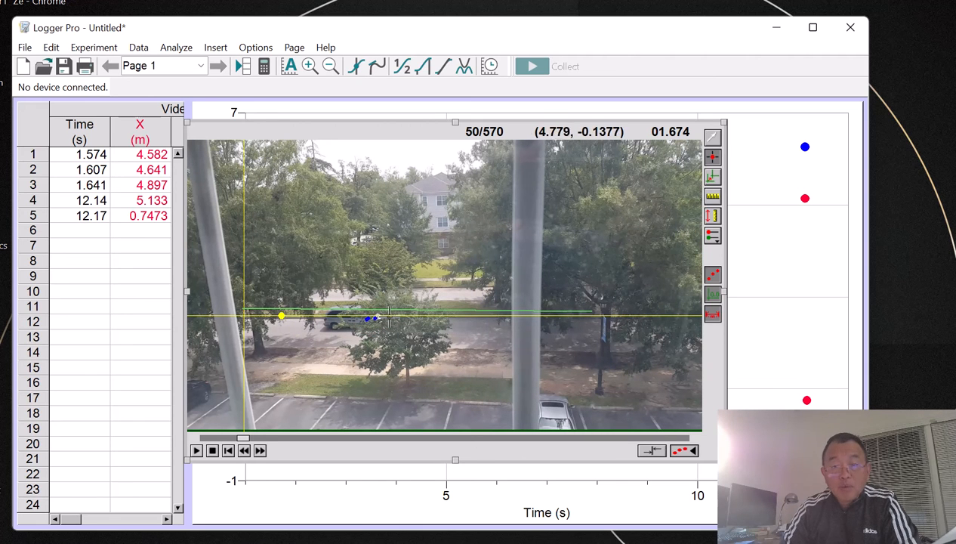
{"action": "left_click", "coordinate": [386, 318]}
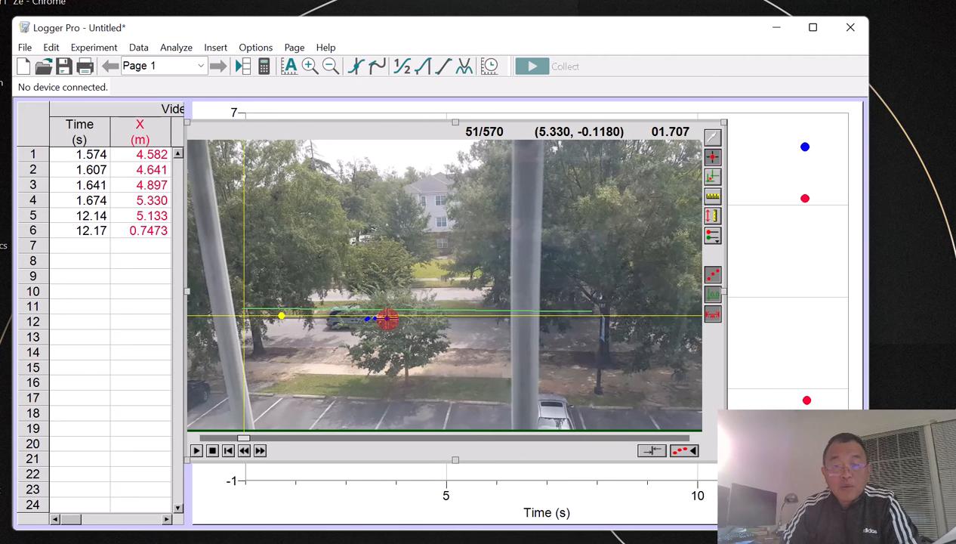
{"action": "left_click", "coordinate": [394, 318]}
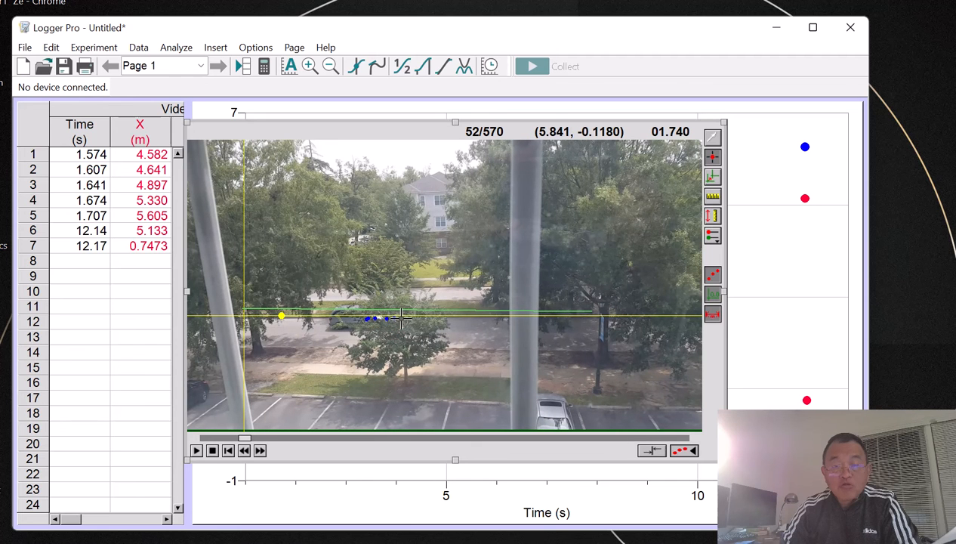
{"action": "left_click", "coordinate": [401, 318]}
{"action": "left_click", "coordinate": [400, 318]}
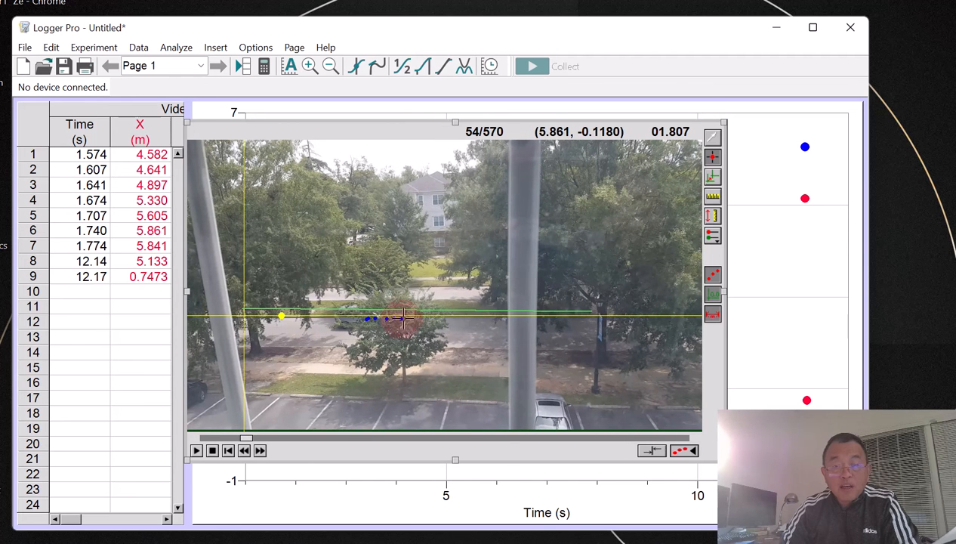
{"action": "left_click", "coordinate": [405, 318]}
{"action": "left_click", "coordinate": [411, 318]}
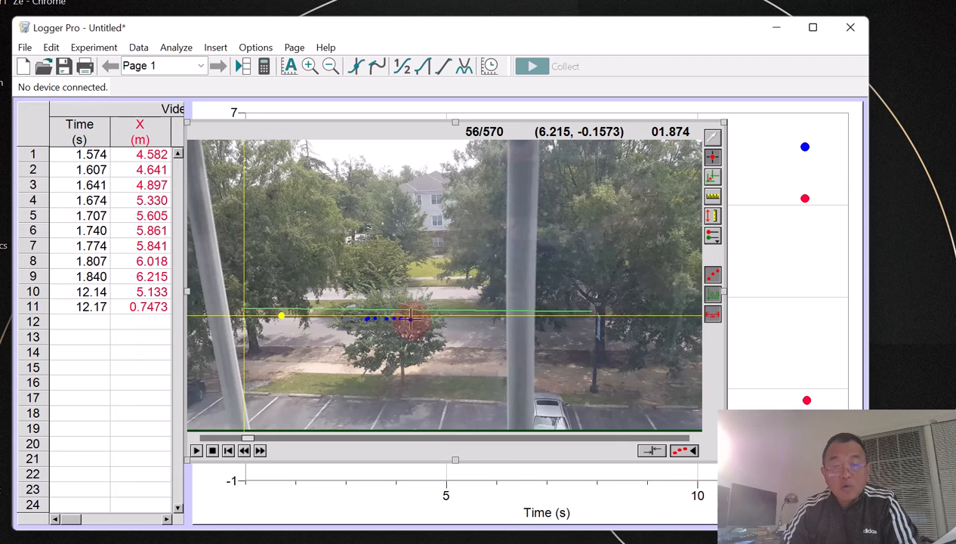
{"action": "left_click", "coordinate": [419, 318]}
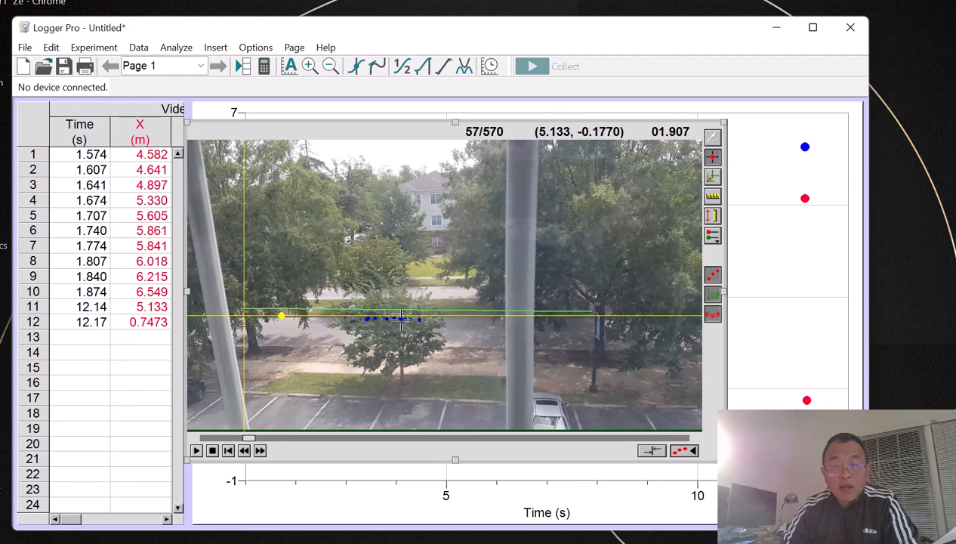
{"action": "left_click", "coordinate": [418, 318]}
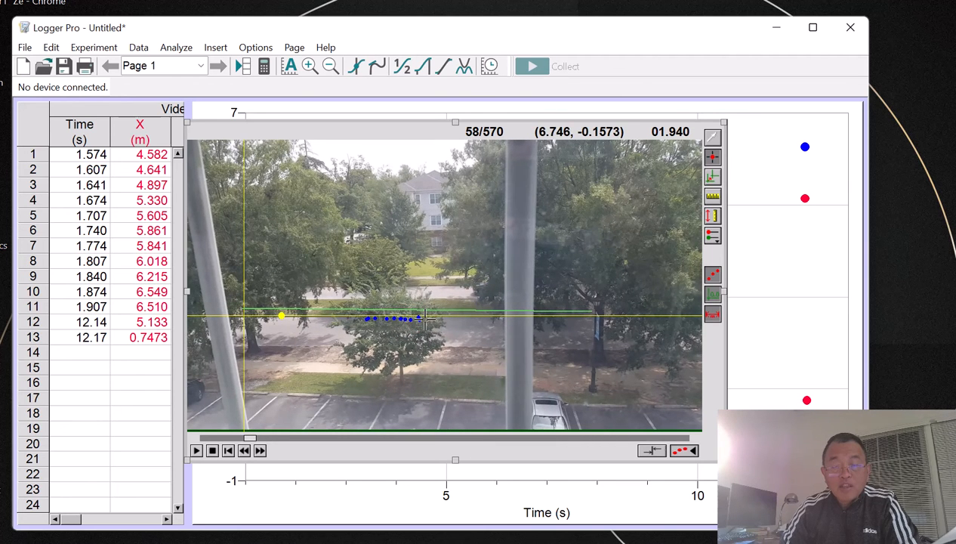
{"action": "left_click", "coordinate": [424, 319]}
{"action": "left_click", "coordinate": [424, 319]}
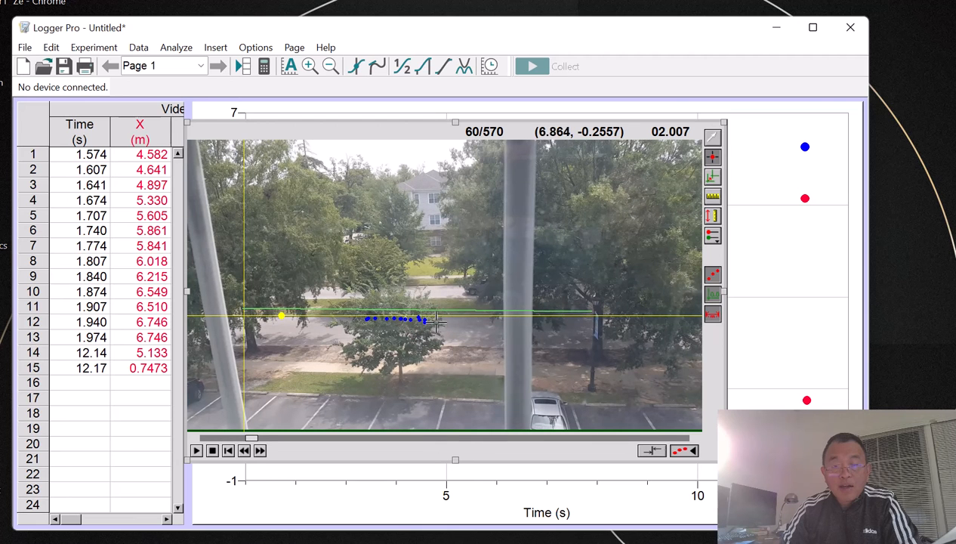
{"action": "left_click", "coordinate": [437, 320]}
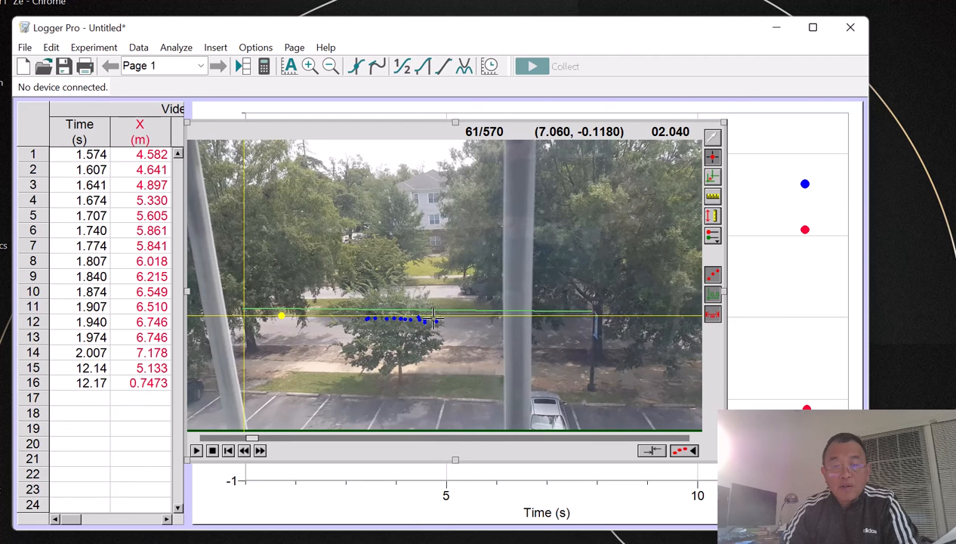
{"action": "left_click", "coordinate": [443, 321]}
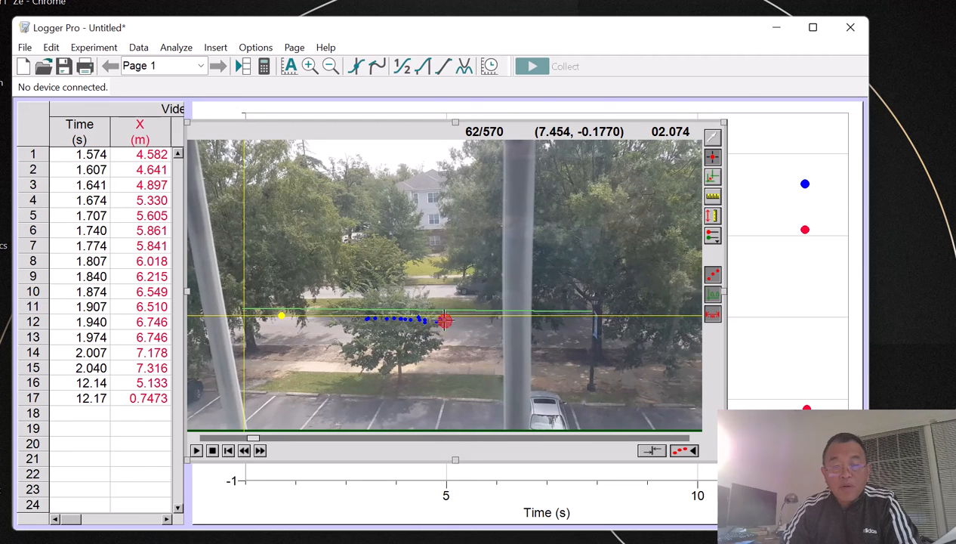
{"action": "left_click", "coordinate": [444, 320]}
{"action": "left_click", "coordinate": [444, 321]}
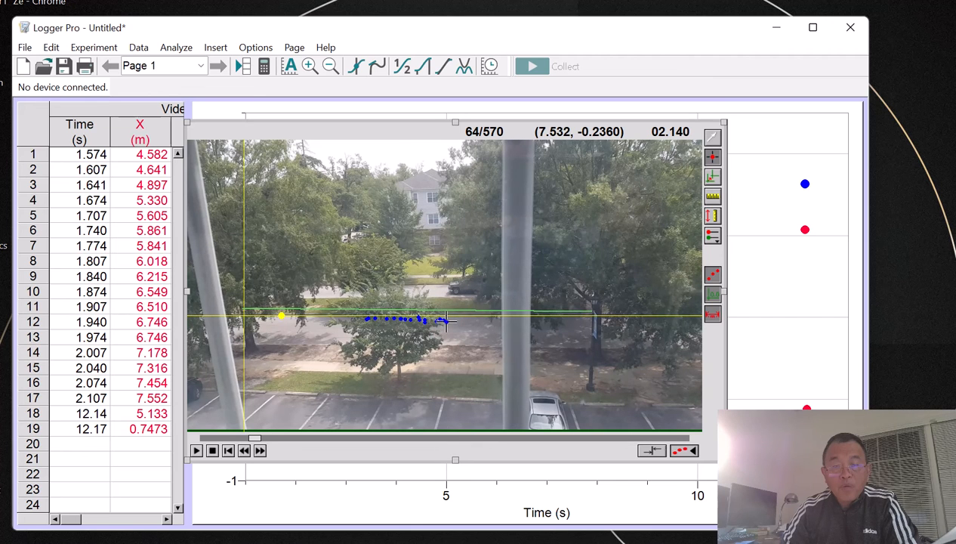
{"action": "left_click", "coordinate": [445, 321]}
{"action": "left_click", "coordinate": [445, 321]}
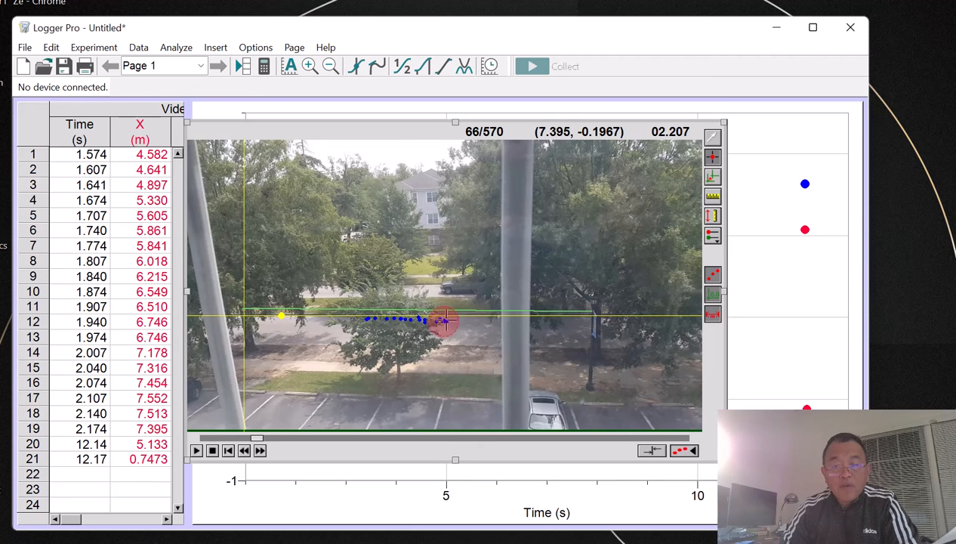
{"action": "left_click", "coordinate": [443, 321]}
{"action": "left_click", "coordinate": [453, 320]}
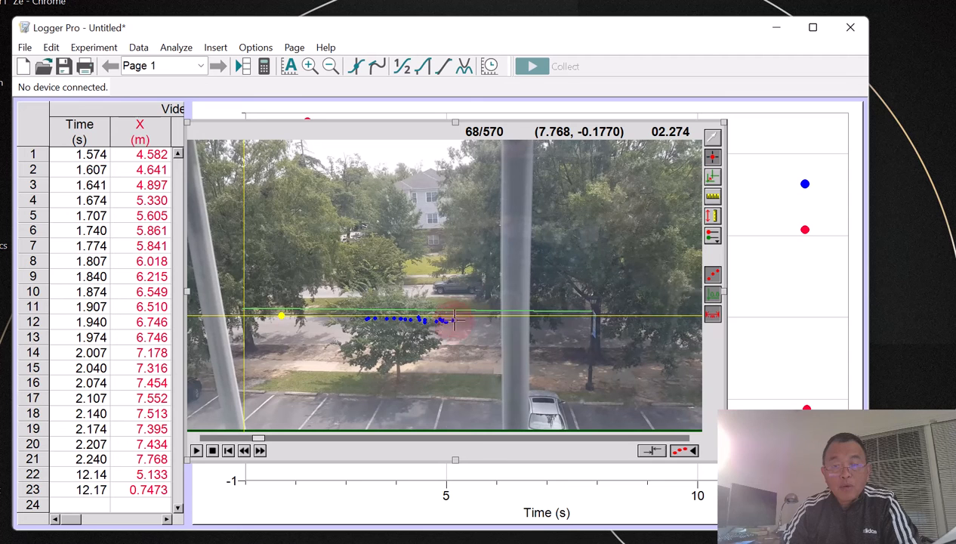
{"action": "left_click", "coordinate": [458, 320]}
{"action": "left_click", "coordinate": [468, 320]}
{"action": "left_click", "coordinate": [468, 320]}
{"action": "left_click", "coordinate": [471, 320]}
{"action": "left_click", "coordinate": [457, 320]}
{"action": "left_click", "coordinate": [471, 319]}
{"action": "left_click", "coordinate": [471, 319]}
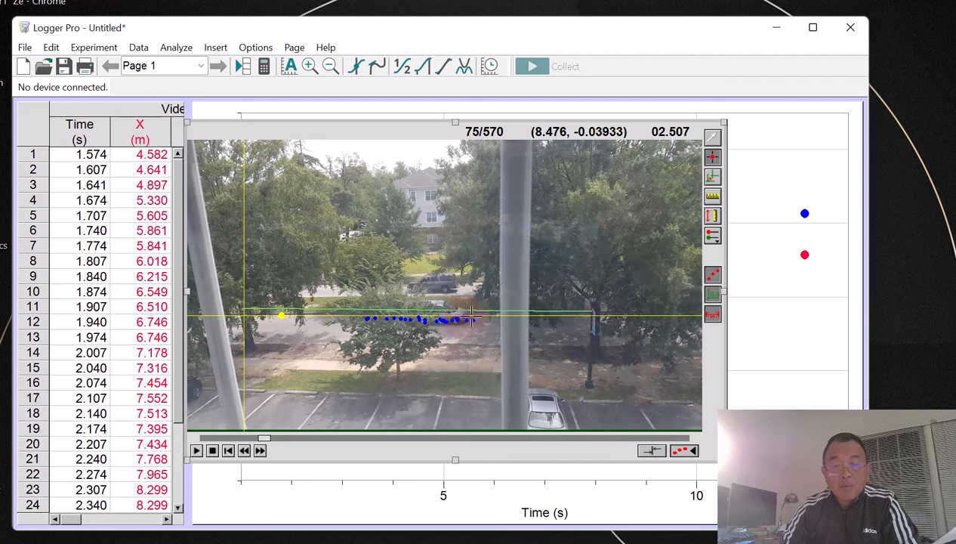
{"action": "left_click", "coordinate": [466, 316]}
{"action": "left_click", "coordinate": [472, 318]}
{"action": "left_click", "coordinate": [473, 318]}
{"action": "left_click", "coordinate": [473, 317]}
{"action": "left_click", "coordinate": [475, 317]}
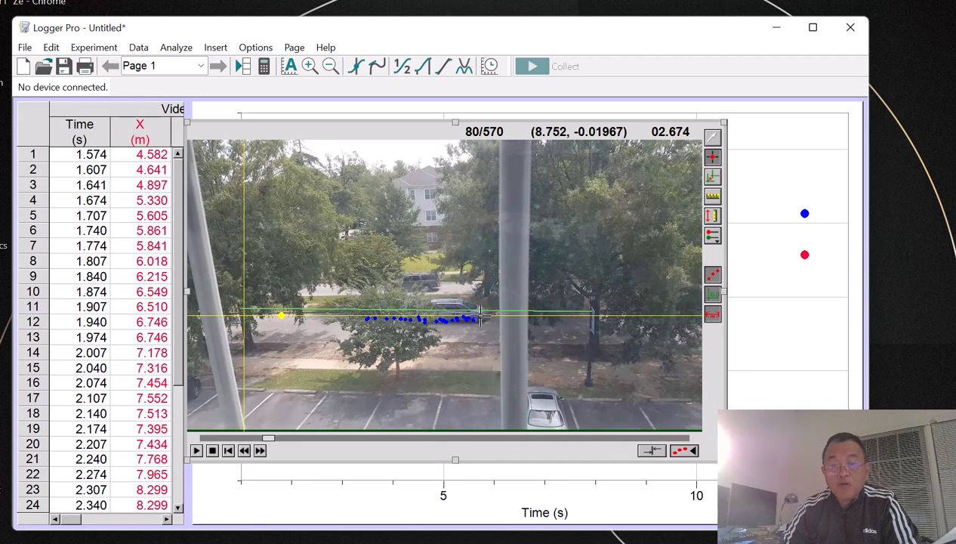
{"action": "left_click", "coordinate": [485, 317]}
{"action": "left_click", "coordinate": [489, 316]}
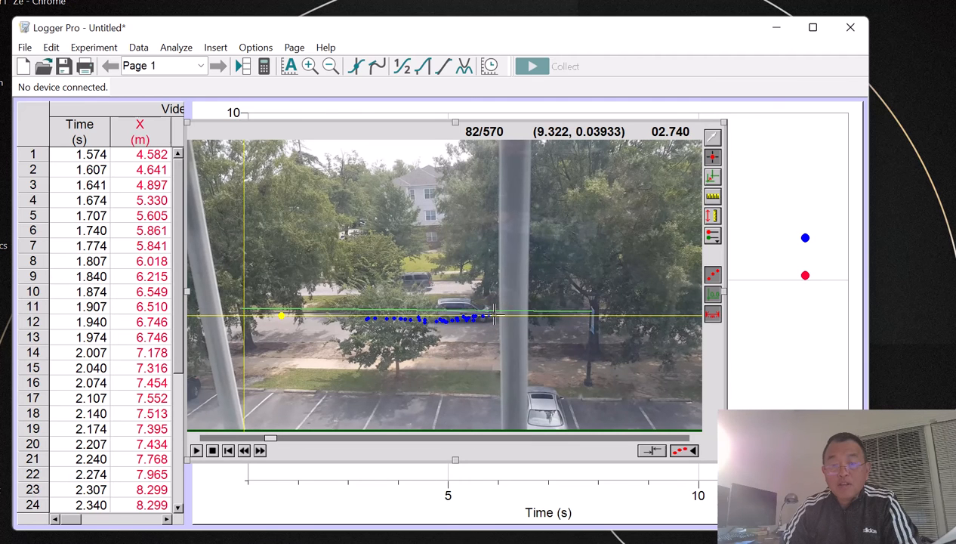
{"action": "left_click", "coordinate": [495, 315]}
{"action": "left_click", "coordinate": [498, 315]}
{"action": "left_click", "coordinate": [509, 315]}
{"action": "left_click", "coordinate": [510, 315]}
{"action": "left_click", "coordinate": [507, 315]}
{"action": "left_click", "coordinate": [512, 314]}
{"action": "left_click", "coordinate": [518, 313]}
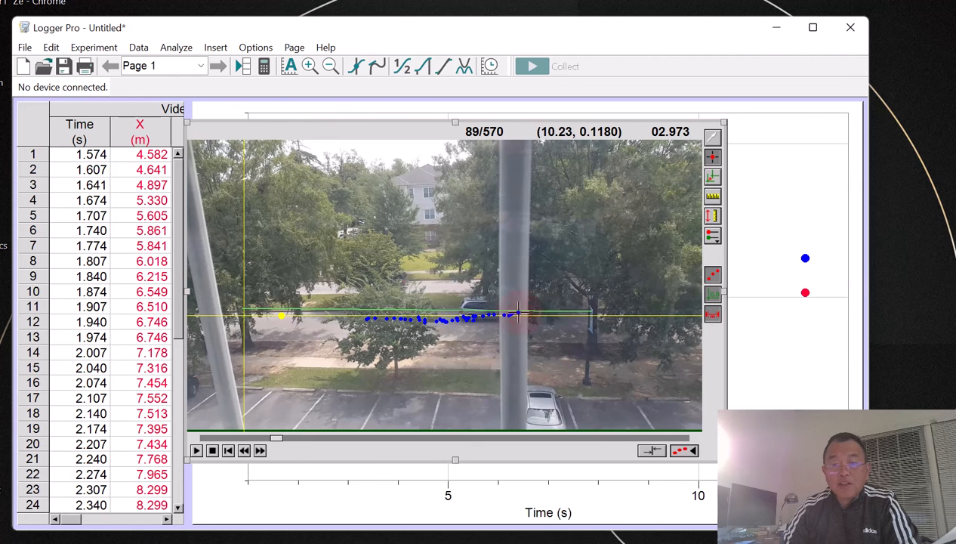
{"action": "left_click", "coordinate": [522, 314]}
{"action": "left_click", "coordinate": [533, 314]}
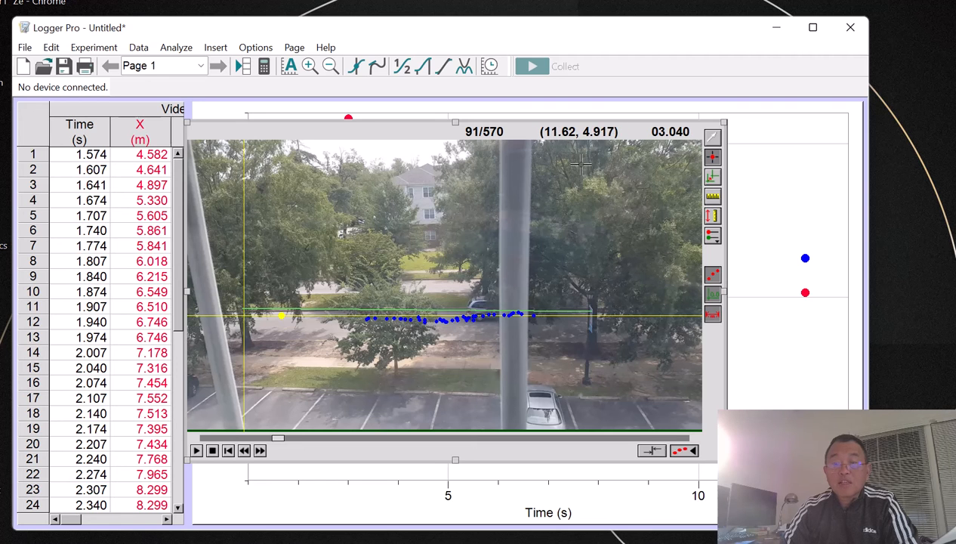
Leave point-adding mode, then move the movie aside and shrink it so that the tracked points on the position-time graph are uncovered
{"action": "left_click", "coordinate": [712, 138]}
{"action": "left_click_drag", "start_coordinate": [355, 130], "coordinate": [477, 138]}
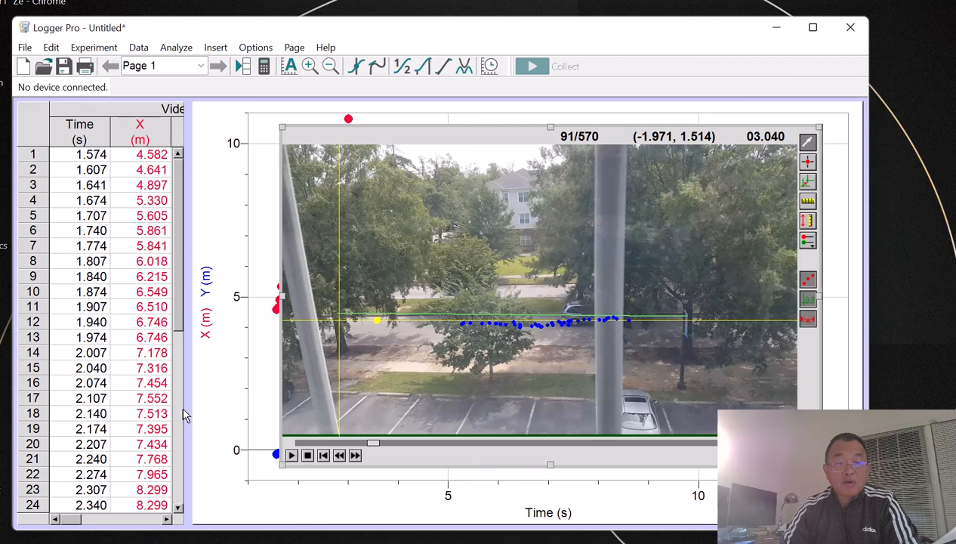
{"action": "mouse_move", "coordinate": [73, 523]}
{"action": "left_mouse_down"}
{"action": "mouse_move", "coordinate": [151, 526]}
{"action": "mouse_move", "coordinate": [64, 526]}
{"action": "left_mouse_up"}
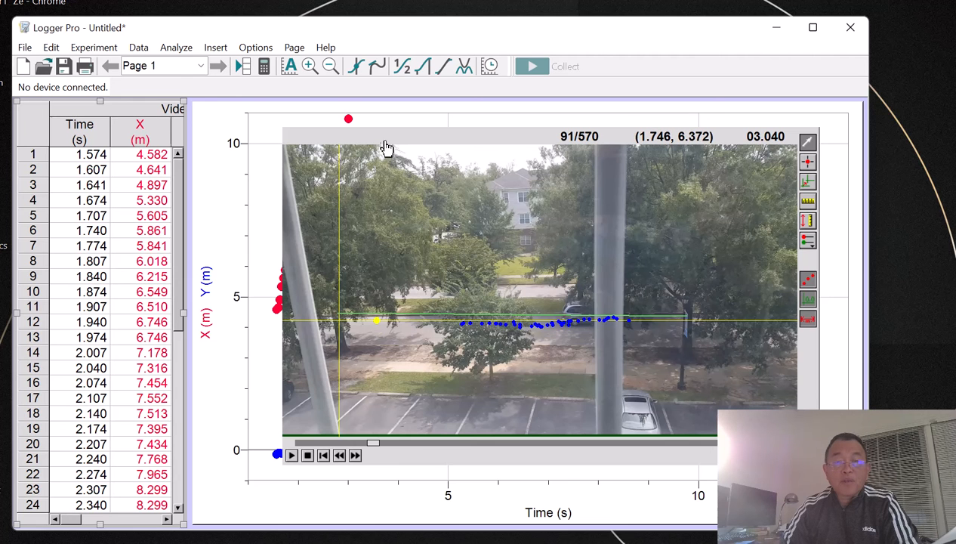
{"action": "left_click_drag", "start_coordinate": [383, 137], "coordinate": [678, 334]}
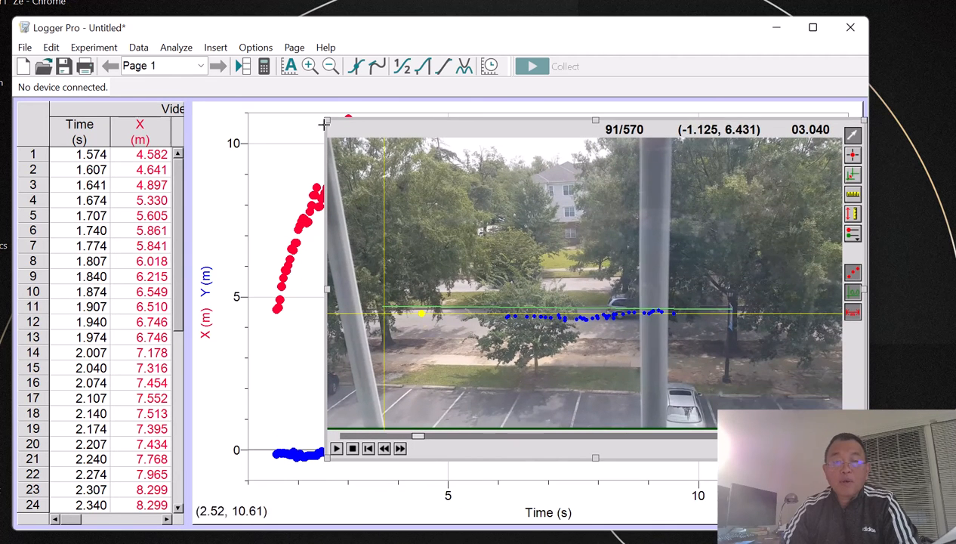
{"action": "left_click_drag", "start_coordinate": [328, 121], "coordinate": [559, 251]}
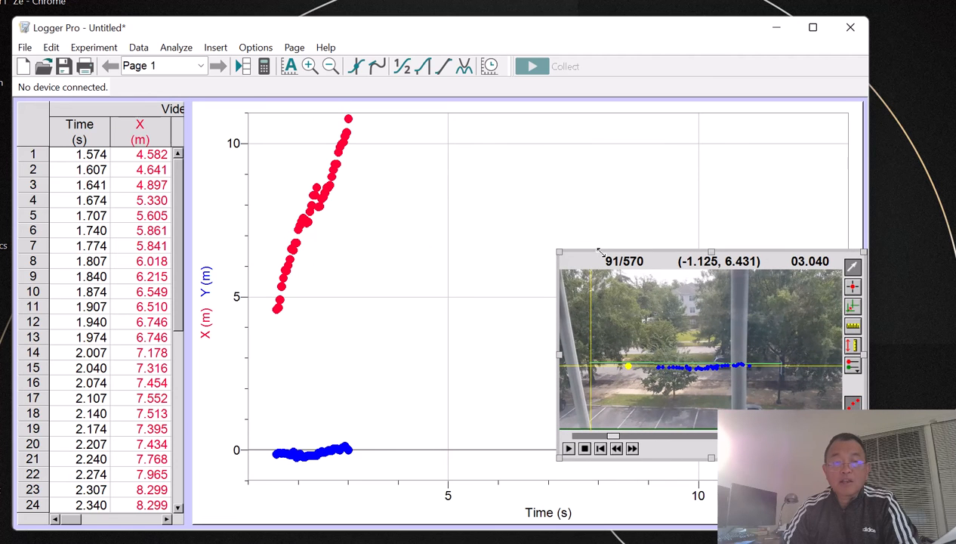
Insert an additional graph on the page
{"action": "left_click", "coordinate": [254, 48]}
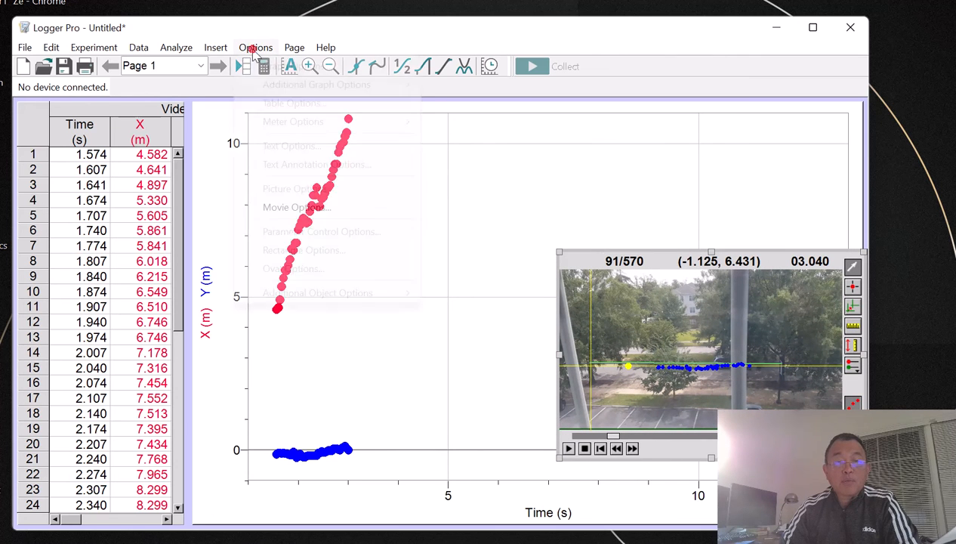
{"action": "left_click", "coordinate": [178, 47]}
{"action": "left_click", "coordinate": [214, 48]}
{"action": "left_click", "coordinate": [227, 66]}
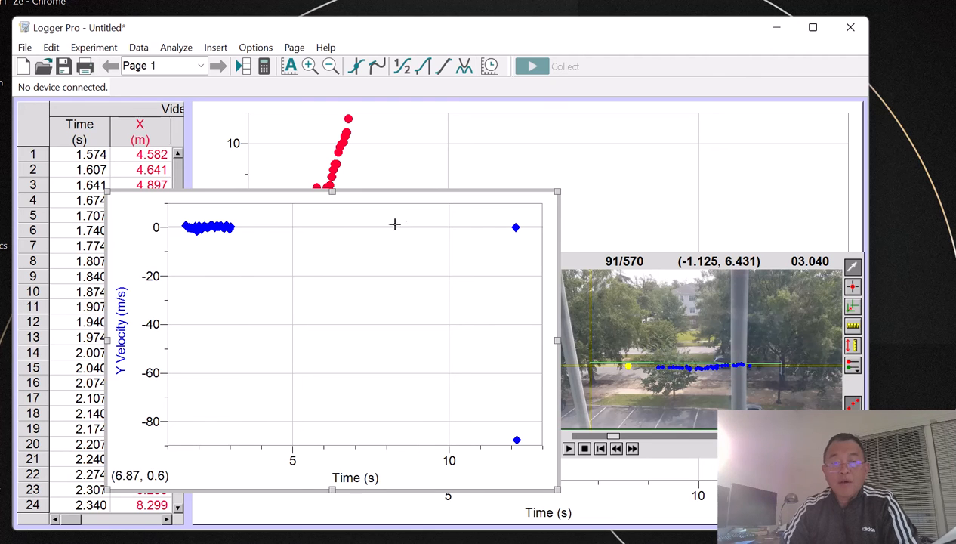
Label the new graph's Y-axis "positin in X direction" and add the X (m) column to that axis
{"action": "left_click", "coordinate": [259, 49]}
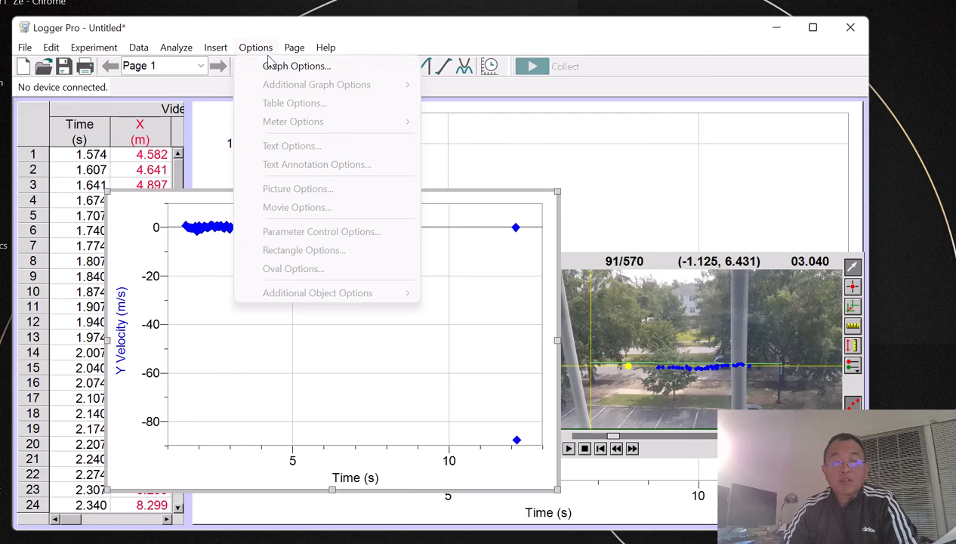
{"action": "left_click", "coordinate": [273, 65]}
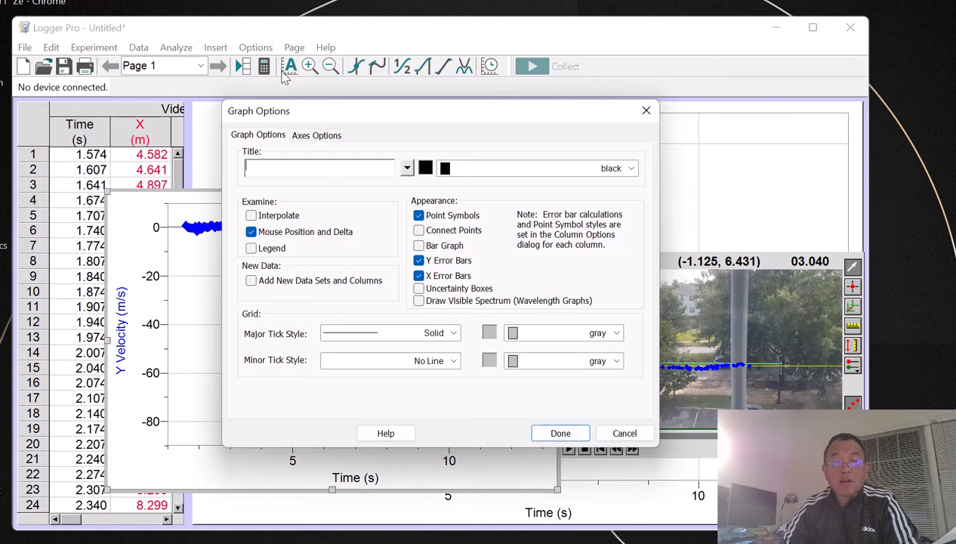
{"action": "left_click", "coordinate": [314, 136]}
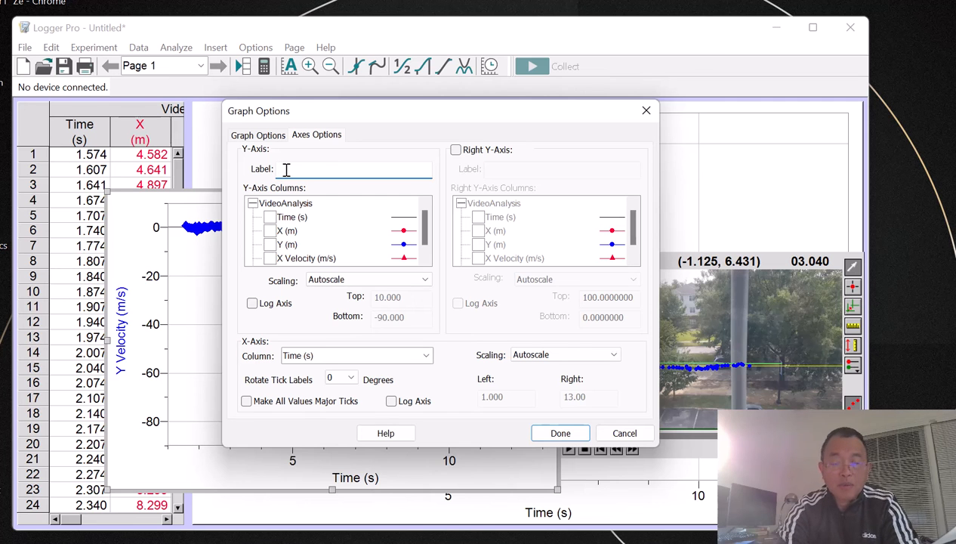
{"action": "type", "text": "positin in"}
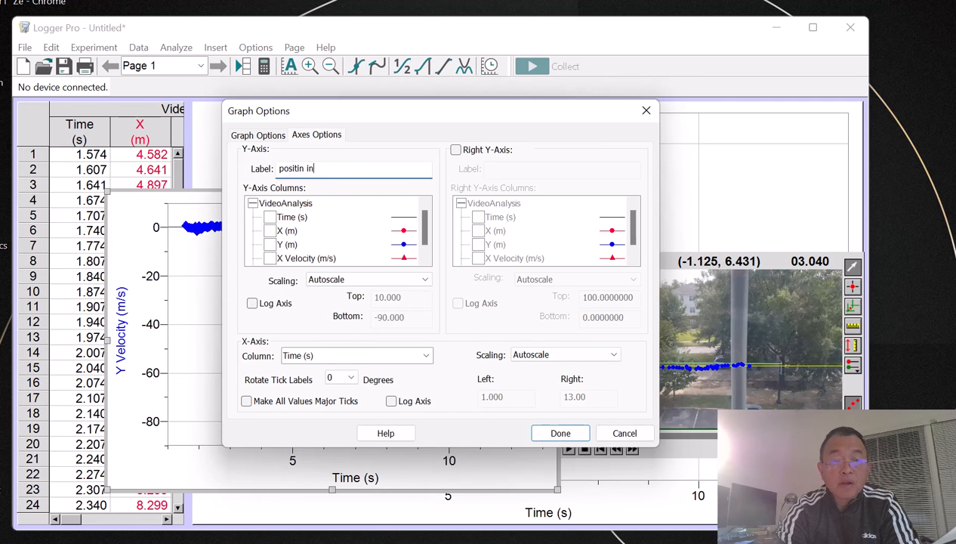
{"action": "type", "text": " X direction"}
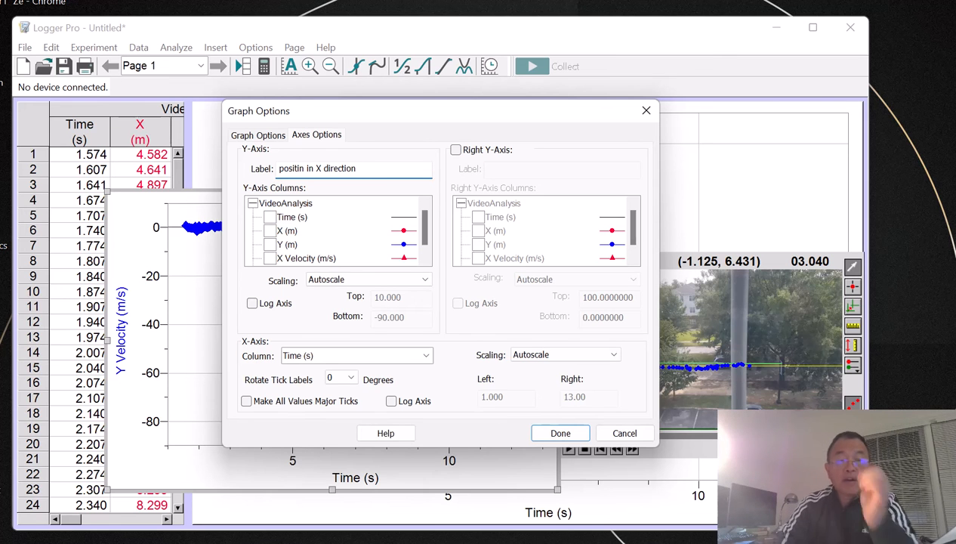
{"action": "left_click", "coordinate": [271, 233]}
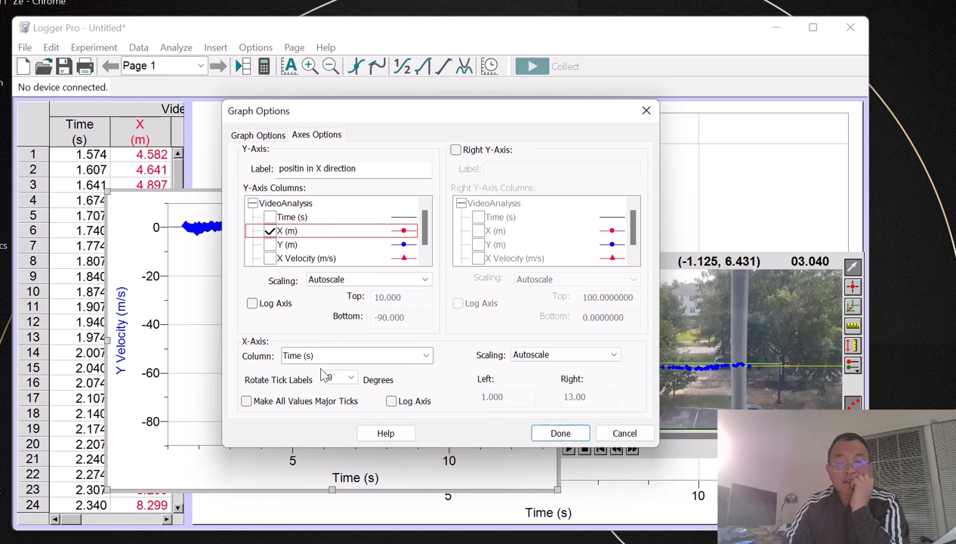
{"action": "left_click", "coordinate": [557, 432]}
Move the new graph clear of the data table and select its early data points from about 1.57 s to 2.14 s
{"action": "left_click_drag", "start_coordinate": [312, 204], "coordinate": [476, 237]}
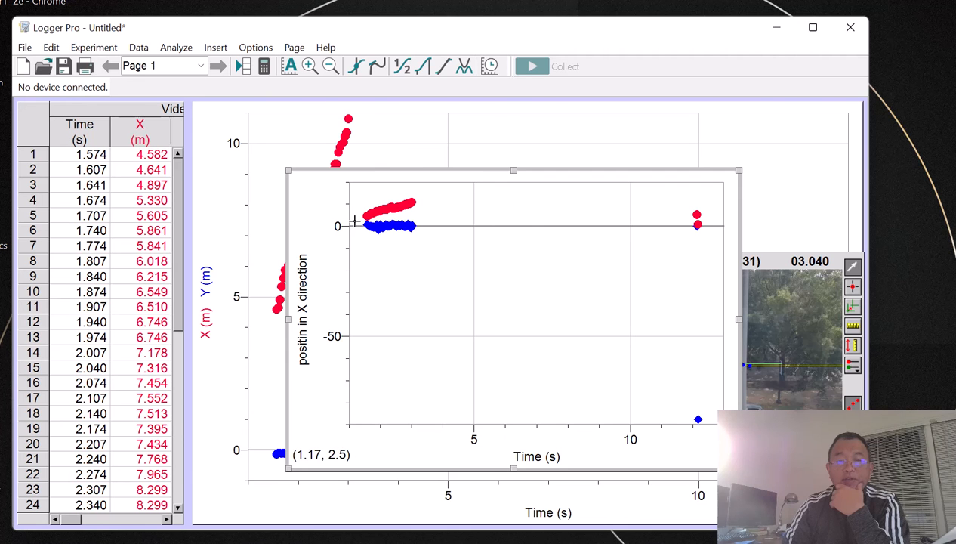
{"action": "mouse_move", "coordinate": [416, 203]}
{"action": "left_mouse_down"}
{"action": "mouse_move", "coordinate": [372, 202]}
{"action": "mouse_move", "coordinate": [386, 207]}
{"action": "left_mouse_up"}
{"action": "left_click", "coordinate": [415, 201]}
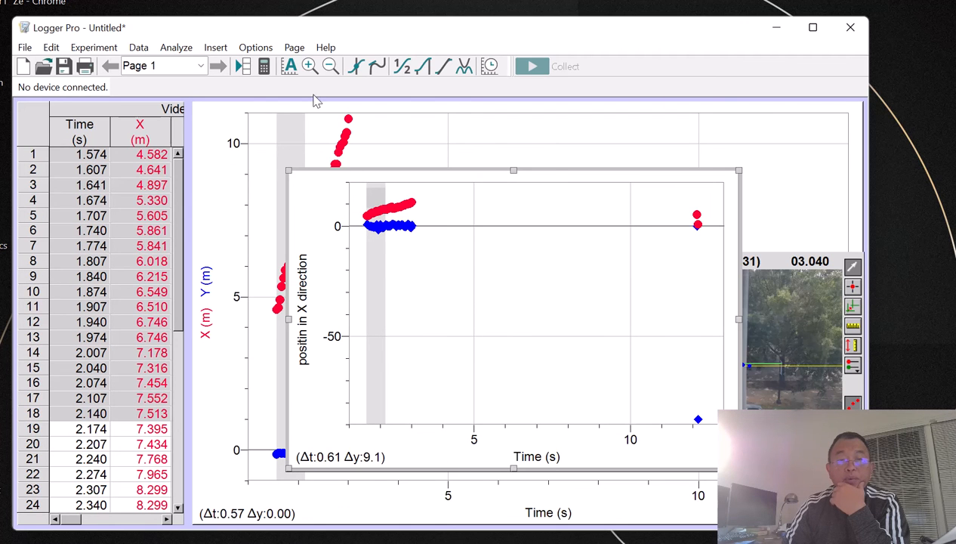
Remove the Y Velocity (m/s) column from the new graph's Y-axis so that only X (m) is plotted
{"action": "left_click", "coordinate": [255, 47]}
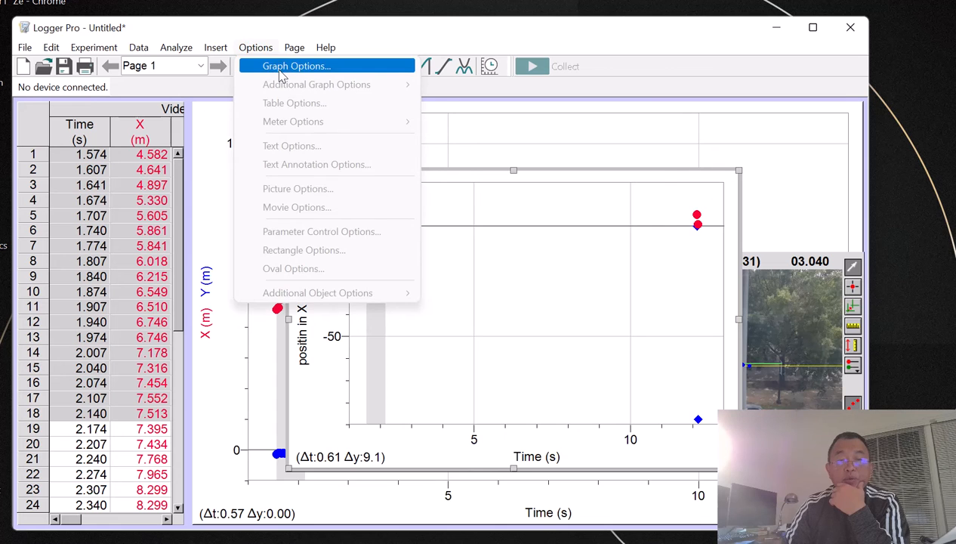
{"action": "left_click", "coordinate": [275, 68]}
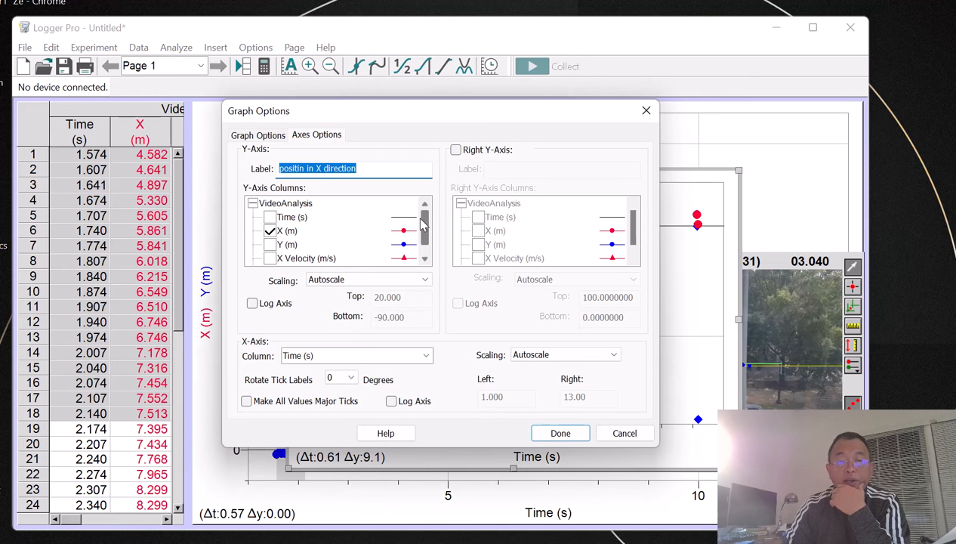
{"action": "left_click_drag", "start_coordinate": [422, 219], "coordinate": [423, 227]}
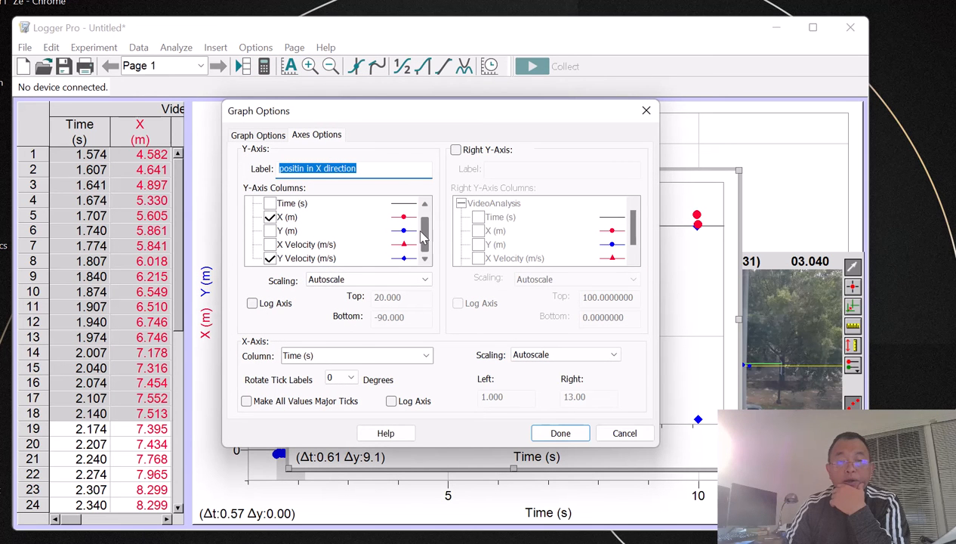
{"action": "left_click", "coordinate": [269, 256]}
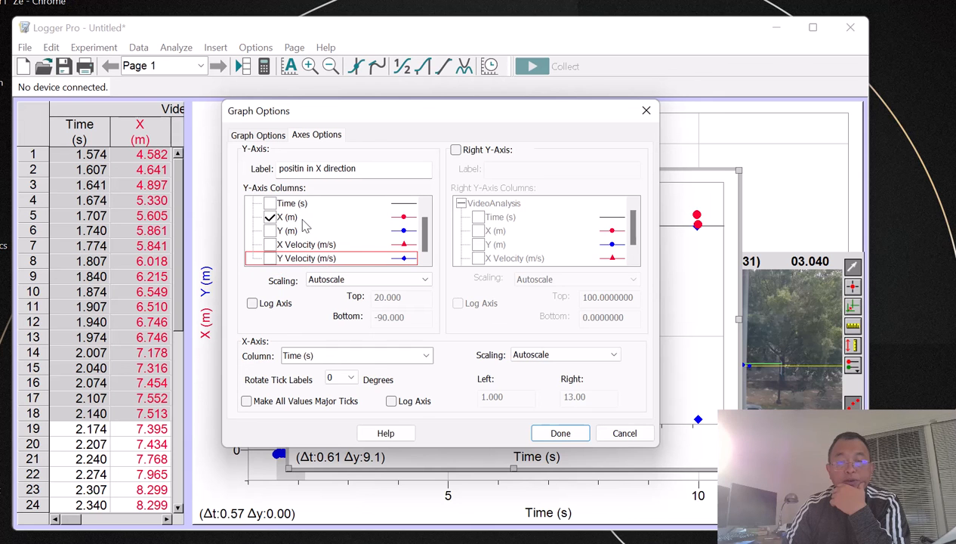
{"action": "left_click", "coordinate": [561, 433]}
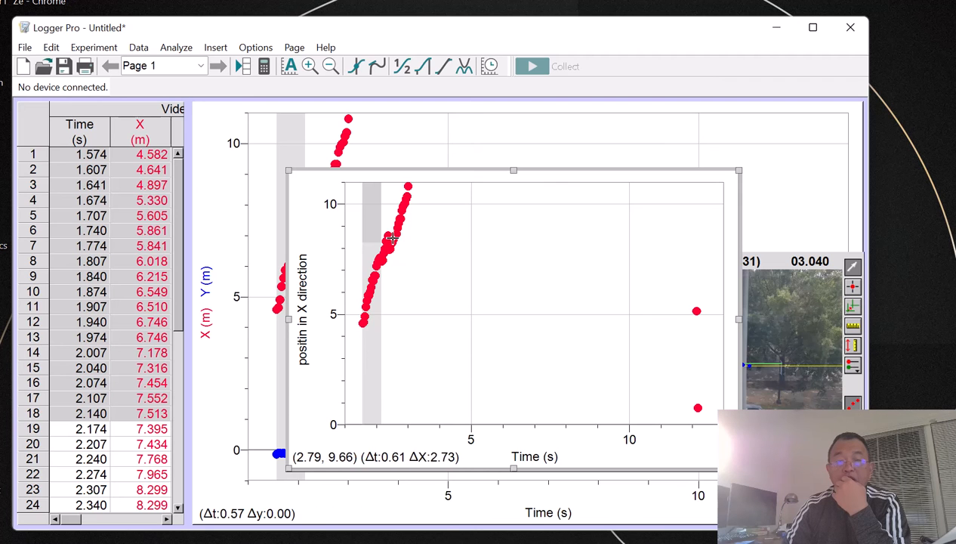
Fit a linear curve (mt+b) to the selected X position data, then move the new graph clear of the original graph's tracked points
{"action": "left_click", "coordinate": [465, 67]}
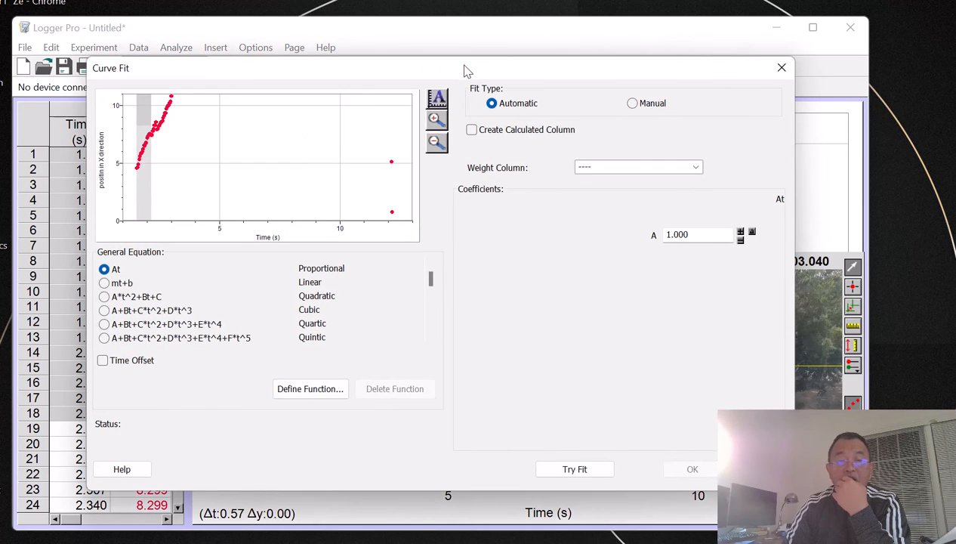
{"action": "left_click", "coordinate": [105, 283]}
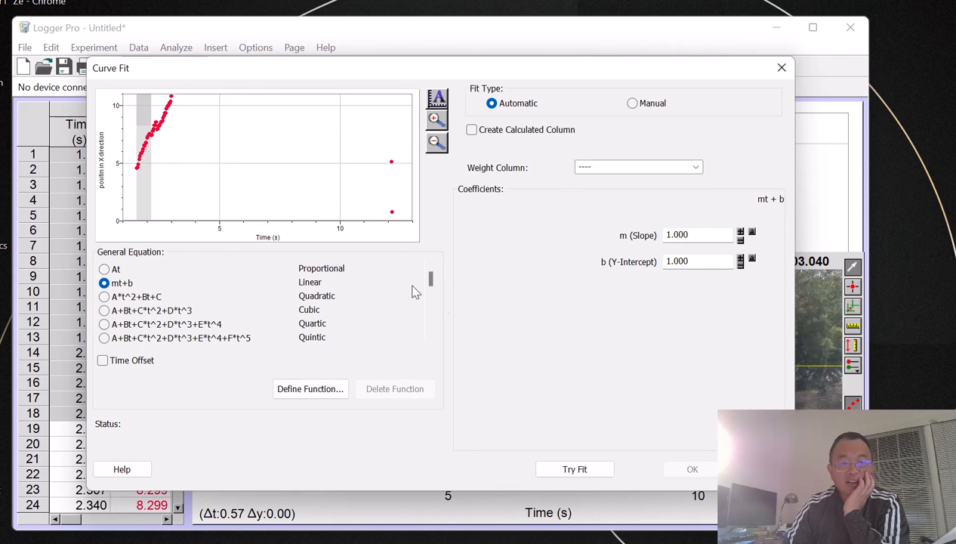
{"action": "left_click", "coordinate": [575, 469]}
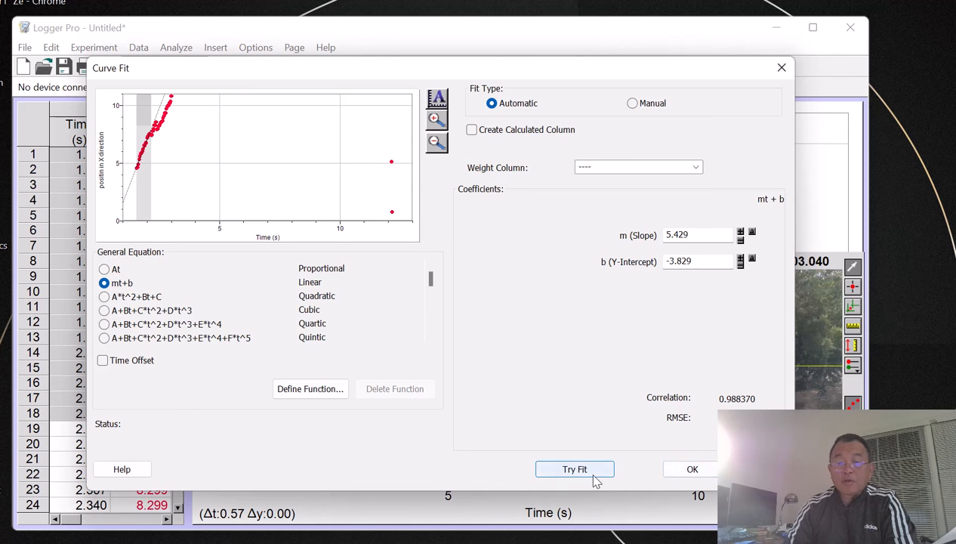
{"action": "left_click", "coordinate": [683, 471]}
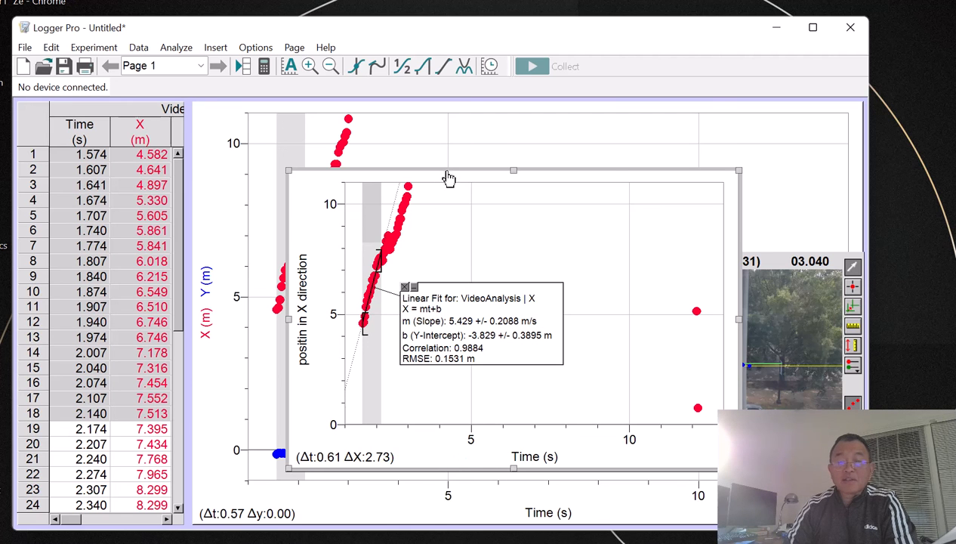
{"action": "left_click_drag", "start_coordinate": [448, 174], "coordinate": [557, 144]}
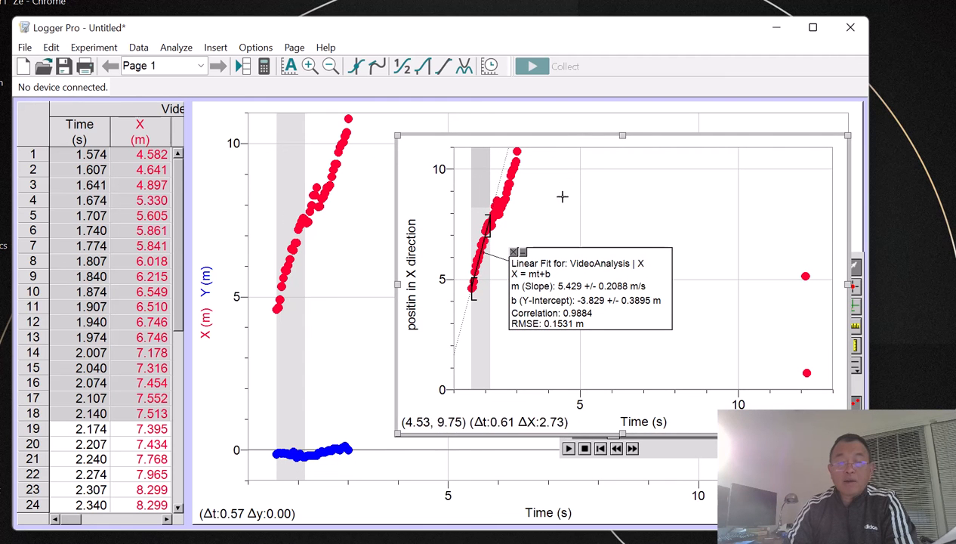